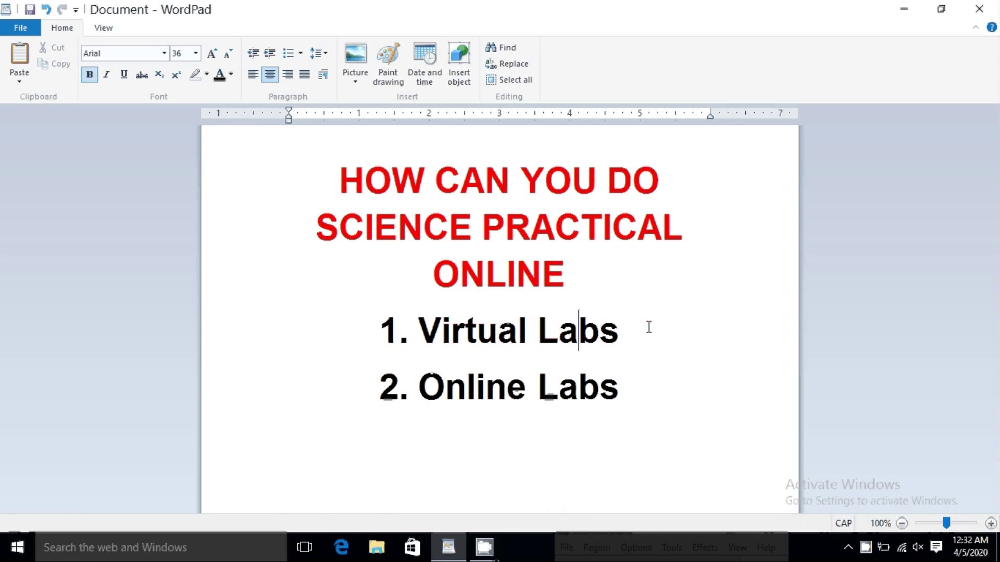
Step: Highlight the 'HOW CAN YOU DO' title and the Virtual Labs and Online Labs list items
{"action": "triple_click", "coordinate": [342, 194]}
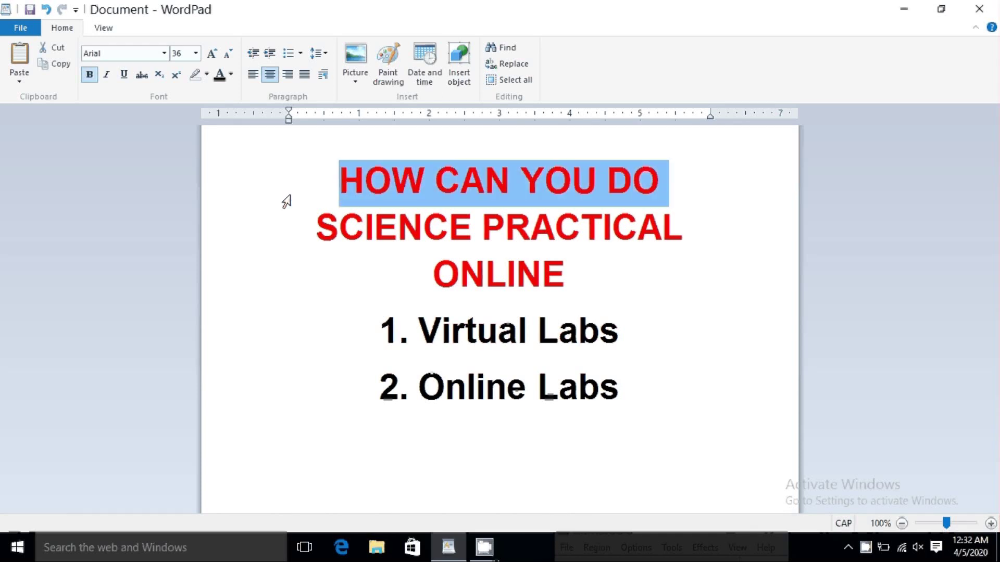
{"action": "left_click", "coordinate": [400, 214]}
{"action": "left_click_drag", "start_coordinate": [340, 179], "coordinate": [664, 268]}
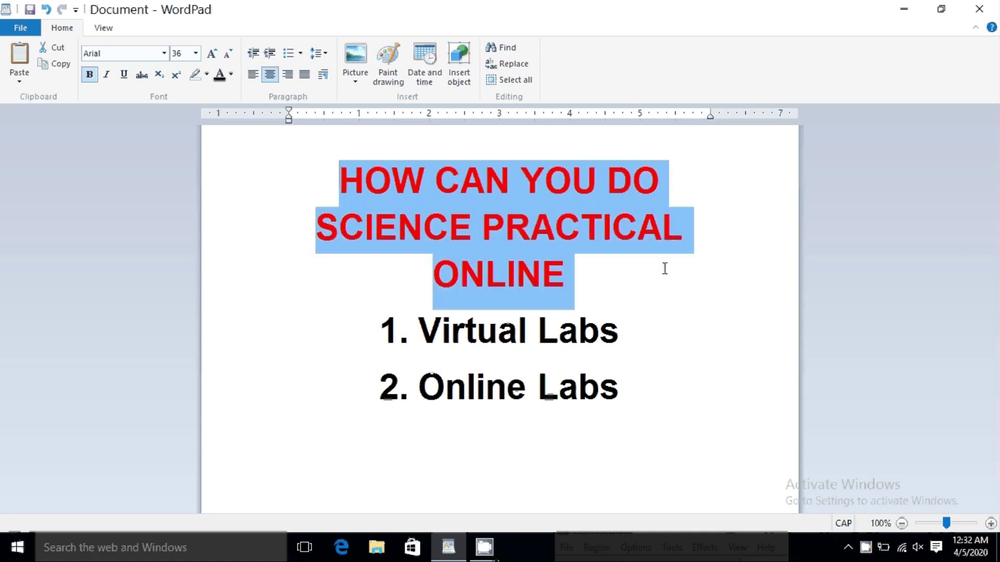
{"action": "left_click", "coordinate": [559, 365]}
{"action": "left_click_drag", "start_coordinate": [414, 341], "coordinate": [646, 340]}
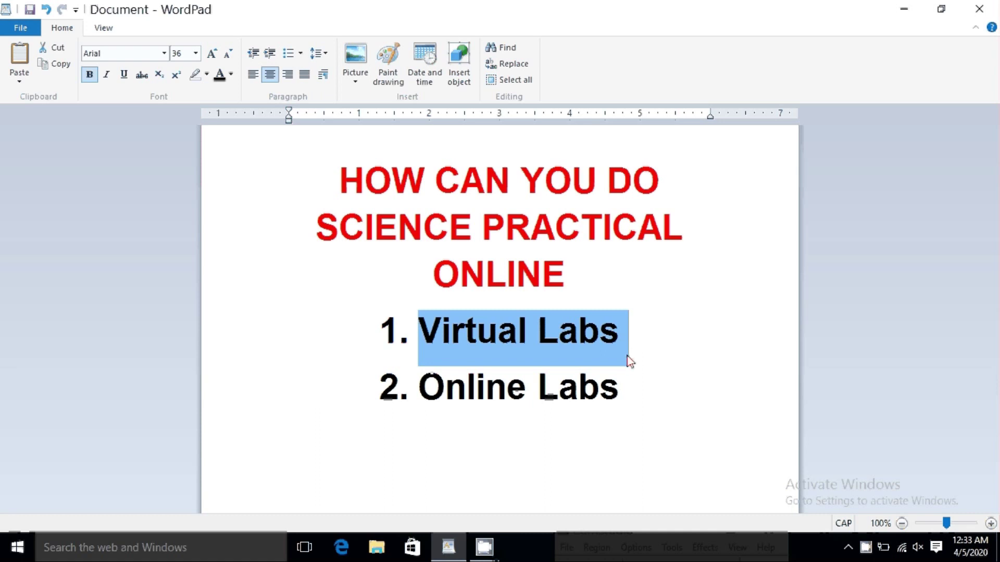
{"action": "double_click", "coordinate": [426, 401]}
{"action": "left_click_drag", "start_coordinate": [565, 402], "coordinate": [636, 402]}
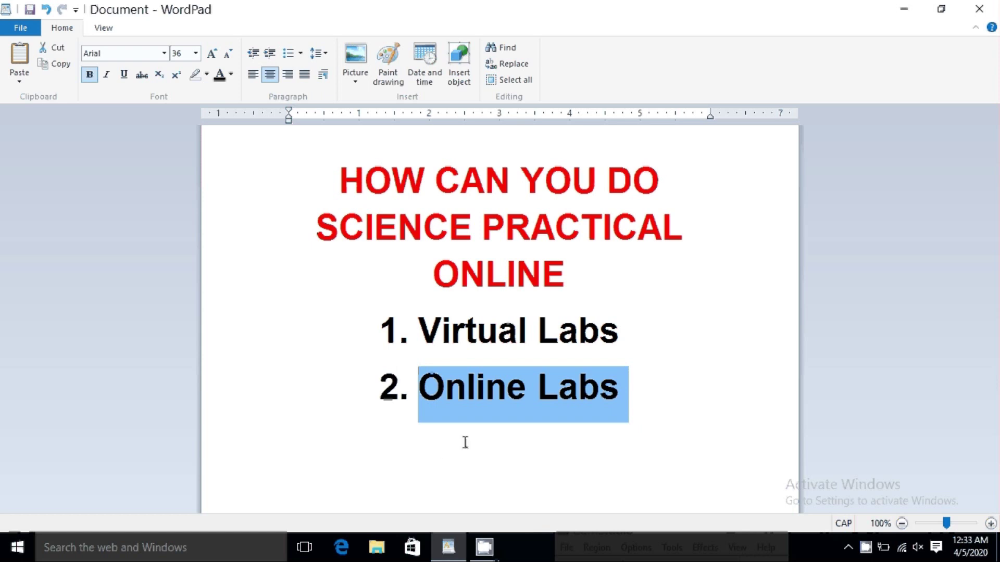
{"action": "left_click", "coordinate": [391, 487]}
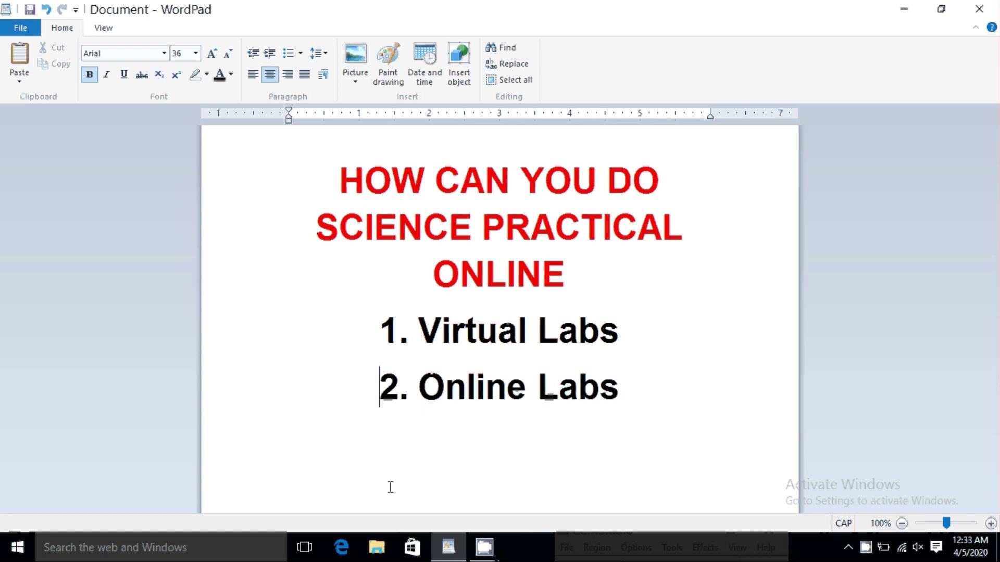
Step: Search the web for 'VIRTUAL LABS' in Edge and open the vlab.co.in result
{"action": "left_click", "coordinate": [344, 556]}
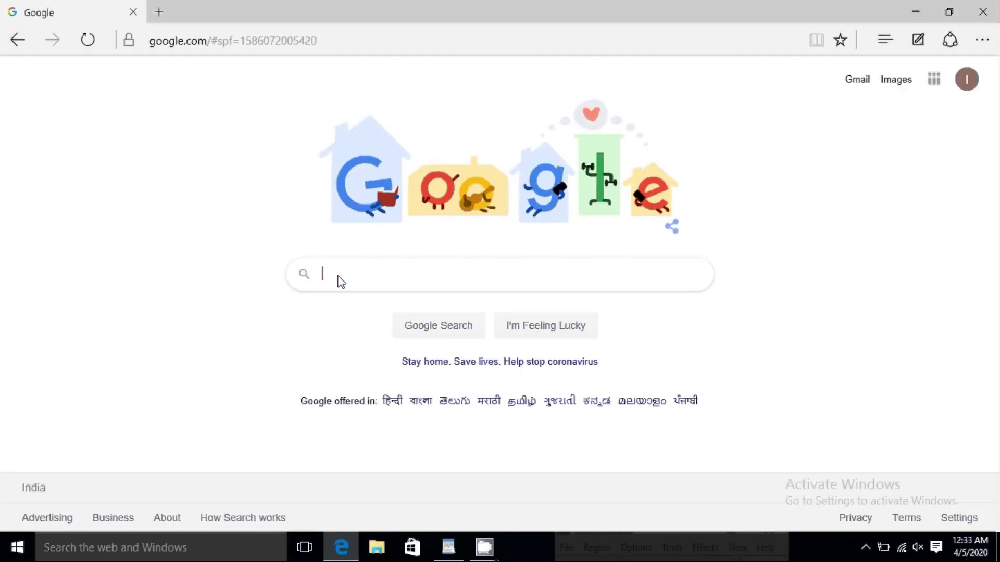
{"action": "left_click", "coordinate": [341, 282]}
{"action": "type", "text": "VIRTUAL LABS"}
{"action": "key", "text": "Return"}
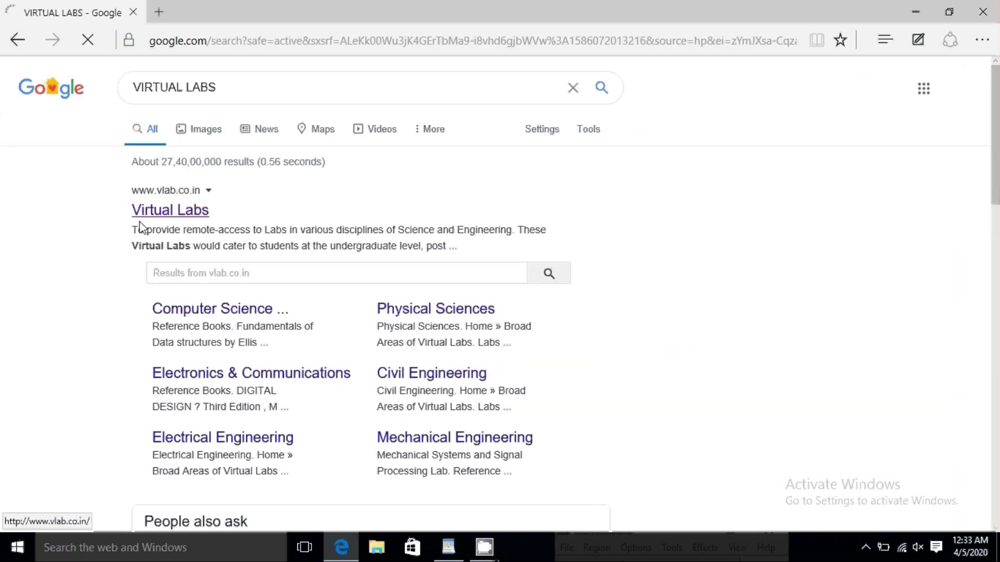
{"action": "left_click", "coordinate": [137, 217]}
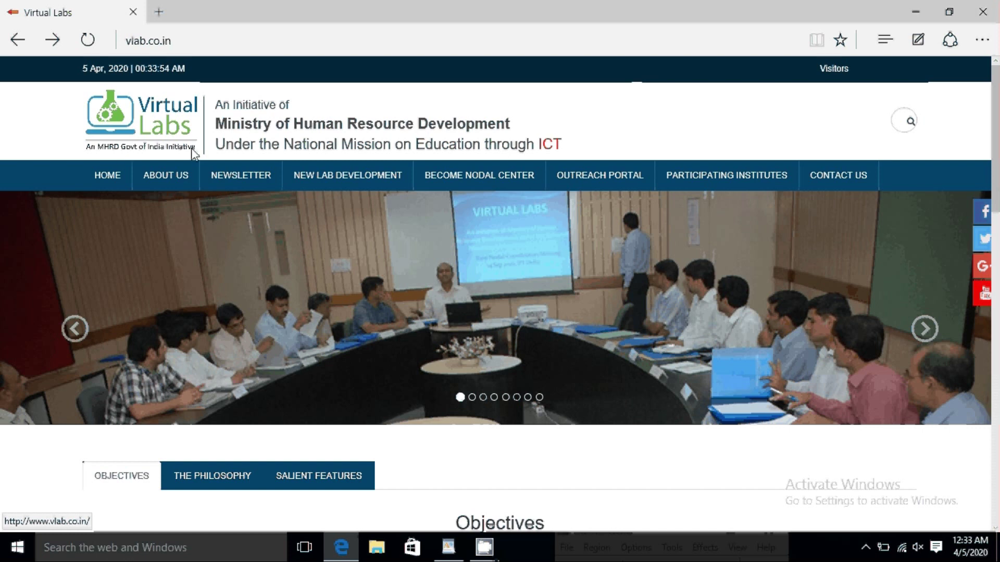
Step: Highlight the Ministry of Human Resource Development heading and open the About VLAB page
{"action": "left_click_drag", "start_coordinate": [218, 129], "coordinate": [549, 150]}
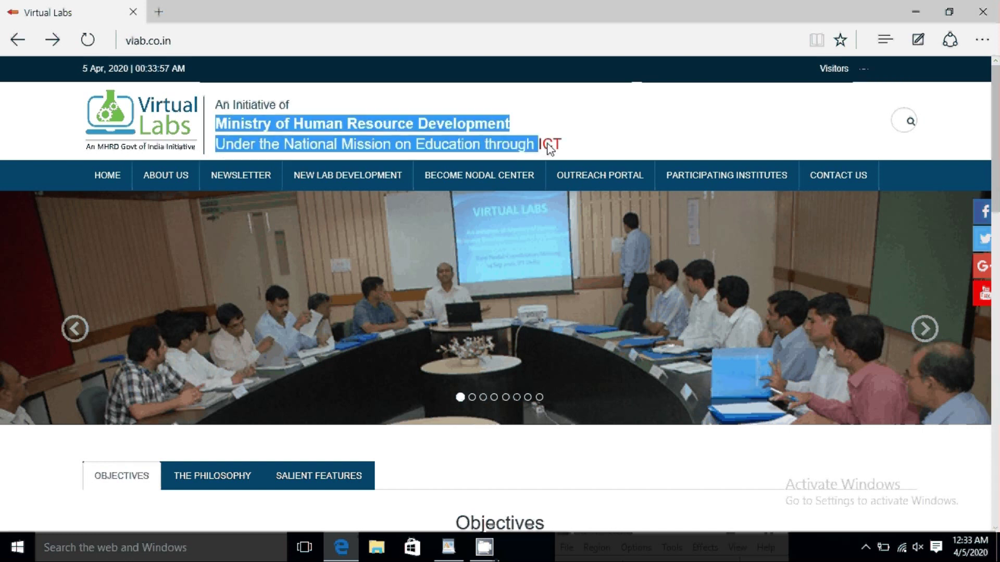
{"action": "scroll", "coordinate": [155, 89], "scroll_direction": "down", "scroll_amount": 4}
{"action": "left_click", "coordinate": [155, 79]}
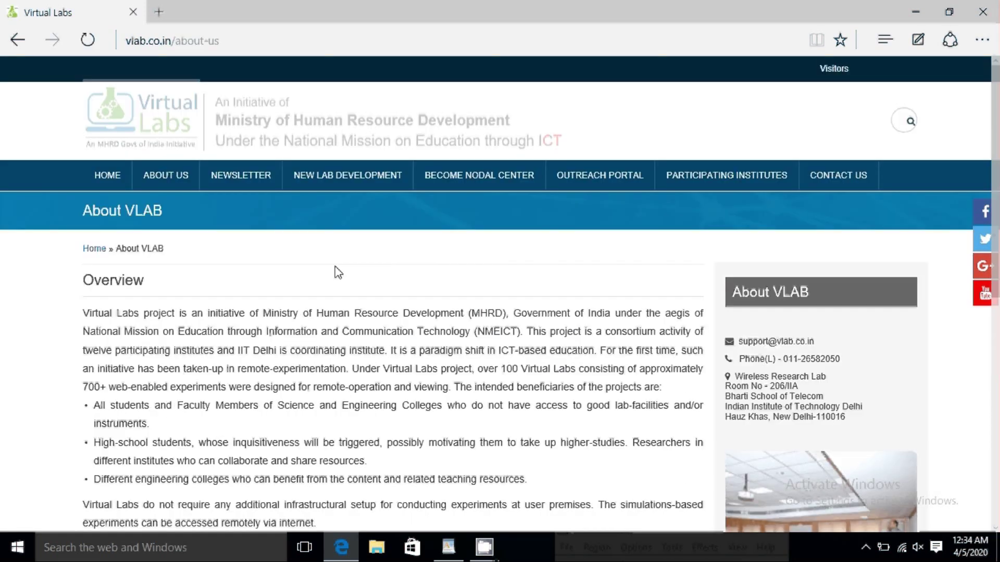
Step: Highlight the twelve participating institutes phrase and the beneficiaries bullets in the overview
{"action": "scroll", "coordinate": [338, 272], "scroll_direction": "down", "scroll_amount": 1}
{"action": "left_click_drag", "start_coordinate": [354, 241], "coordinate": [585, 242]}
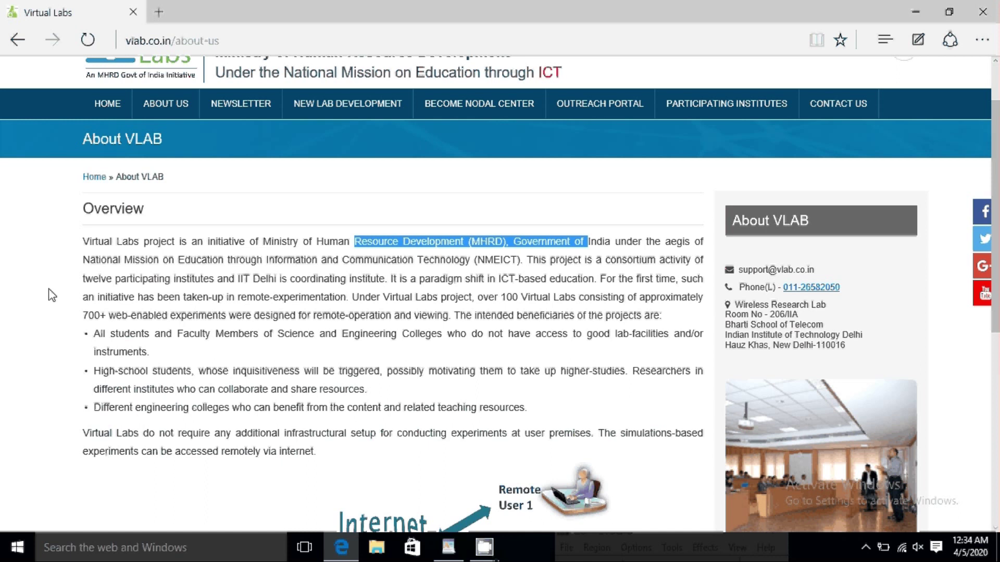
{"action": "left_click_drag", "start_coordinate": [83, 280], "coordinate": [367, 287]}
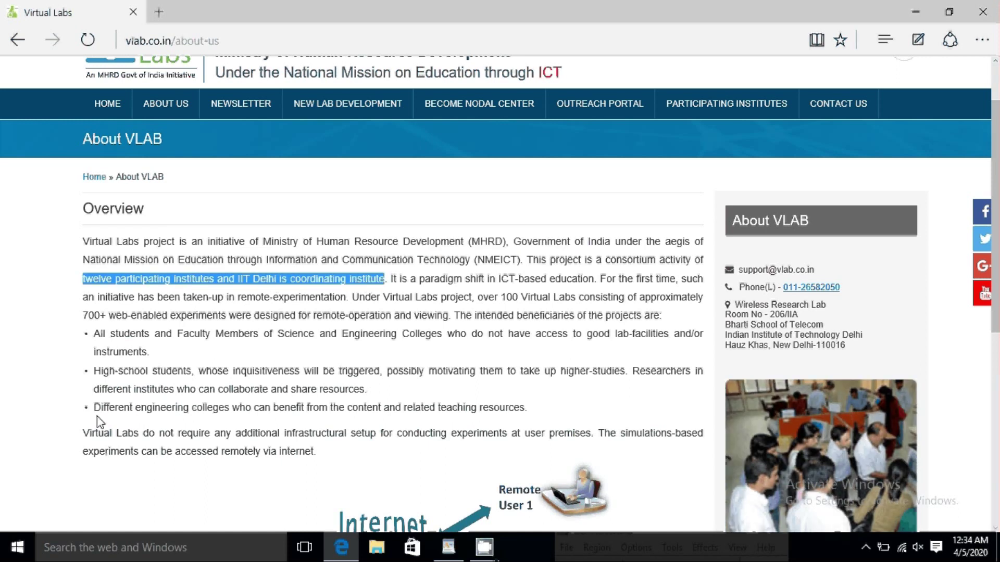
{"action": "left_click", "coordinate": [93, 375]}
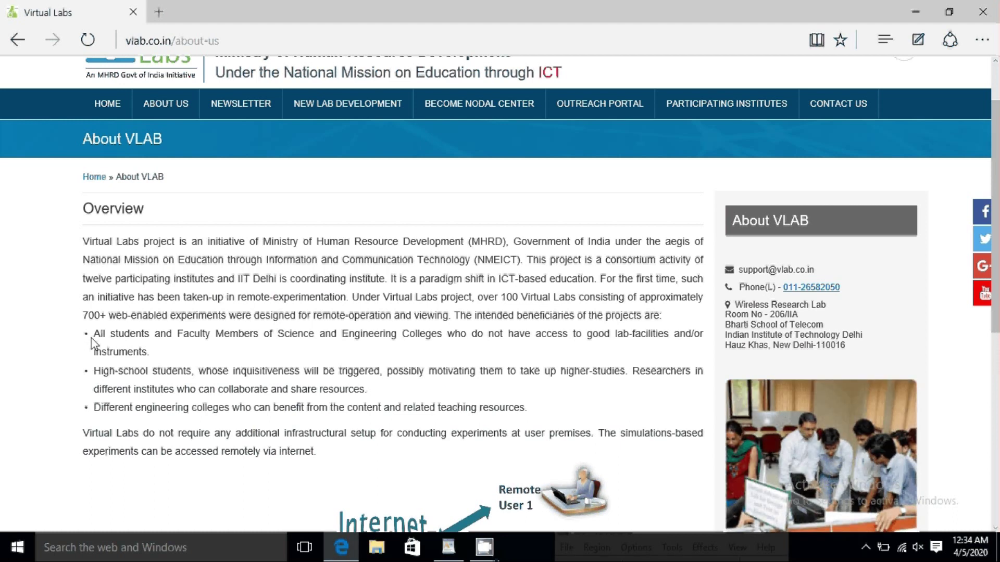
{"action": "left_click_drag", "start_coordinate": [91, 340], "coordinate": [435, 349]}
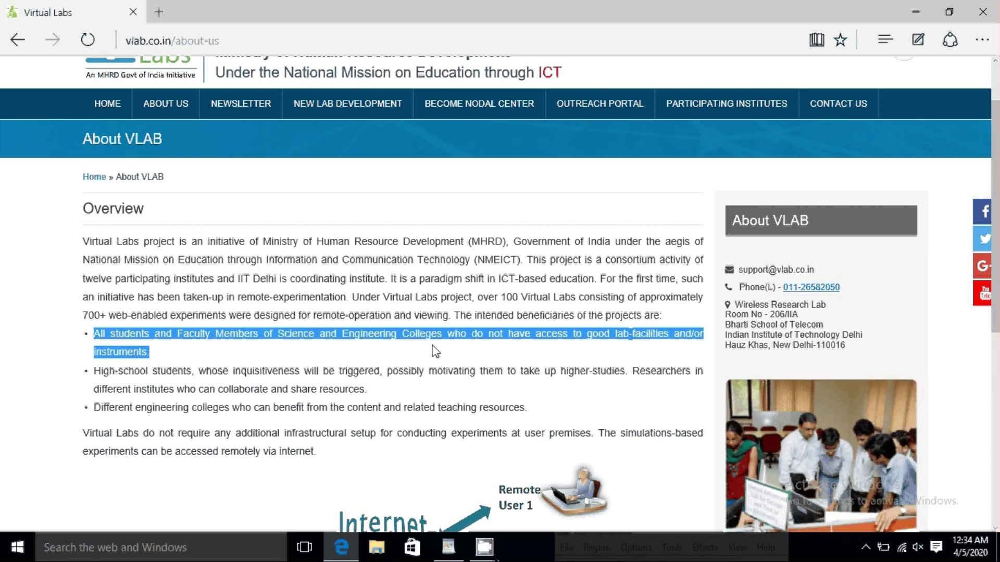
{"action": "left_click", "coordinate": [93, 376]}
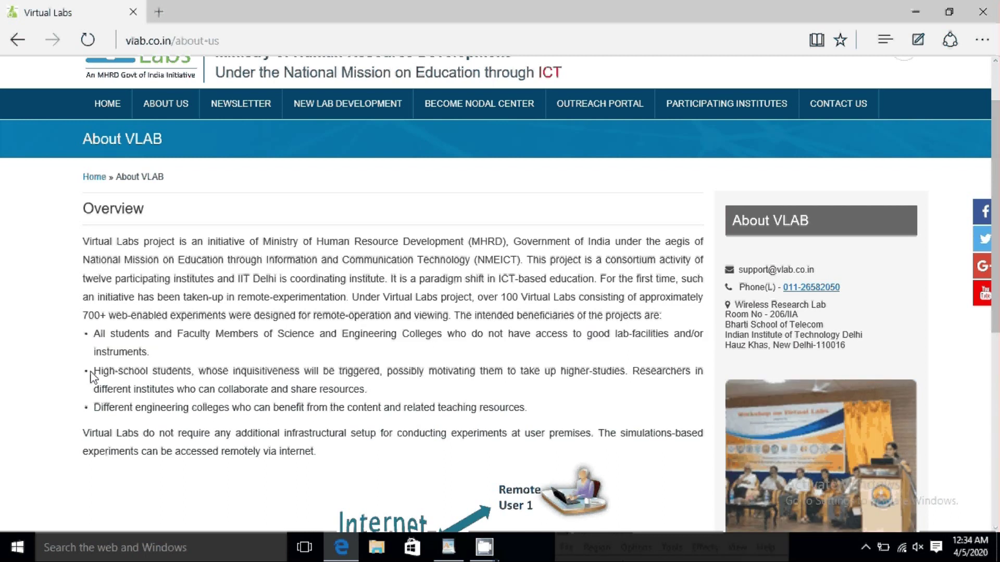
{"action": "left_click_drag", "start_coordinate": [91, 376], "coordinate": [315, 377]}
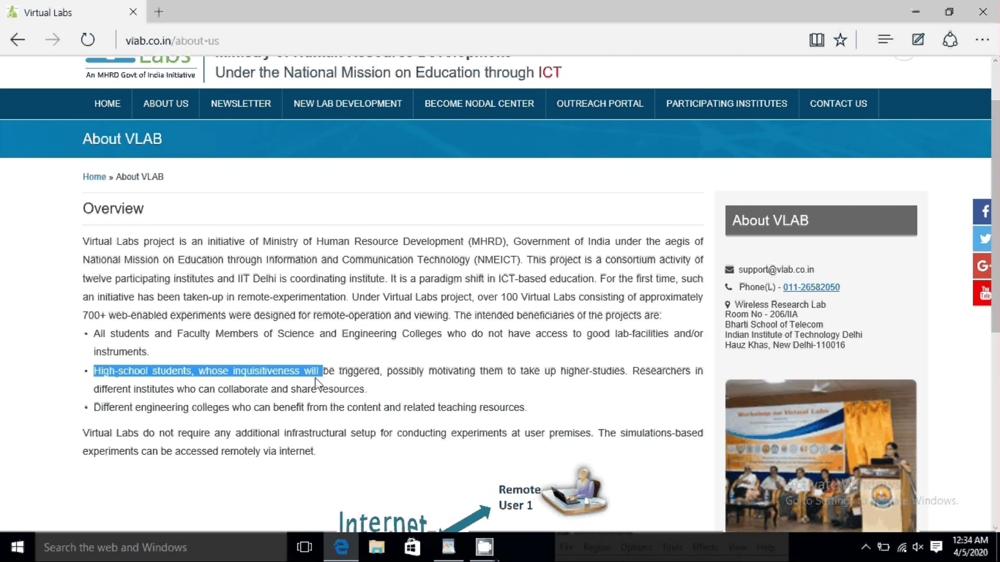
{"action": "left_click_drag", "start_coordinate": [87, 410], "coordinate": [476, 410]}
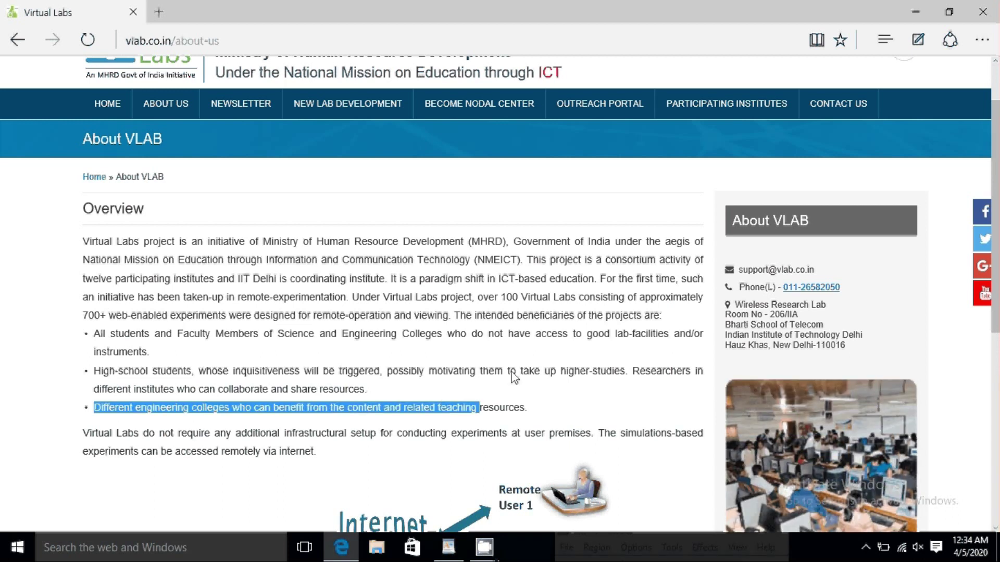
Step: Return to the Virtual Labs home page and scroll to the Broad Areas list
{"action": "scroll", "coordinate": [123, 175], "scroll_direction": "up", "scroll_amount": 2}
{"action": "left_click", "coordinate": [124, 175]}
{"action": "scroll", "coordinate": [120, 240], "scroll_direction": "down", "scroll_amount": 8}
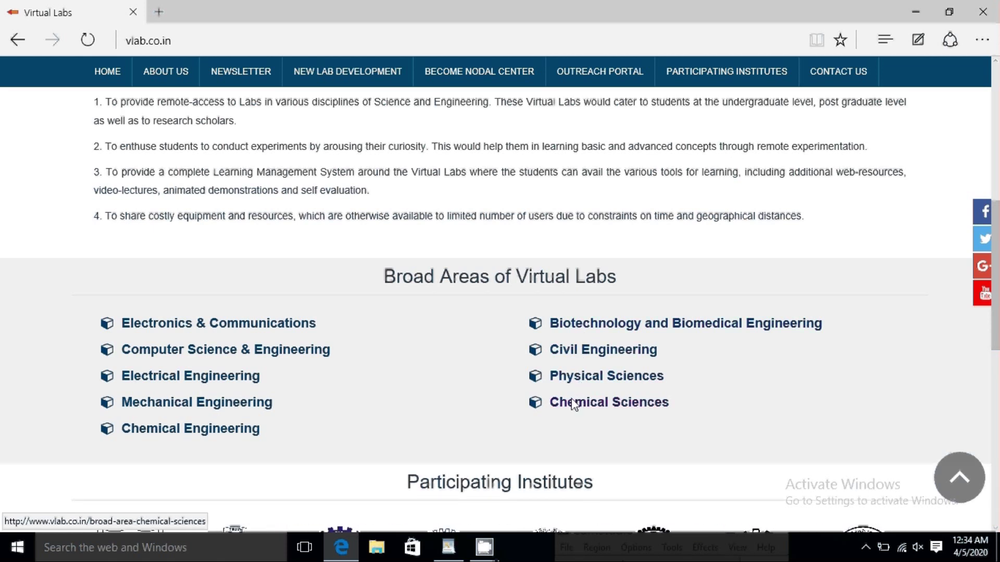
Step: Open the Chemical Sciences area and go into its Inorganic Chemistry Lab
{"action": "scroll", "coordinate": [576, 404], "scroll_direction": "down", "scroll_amount": 3}
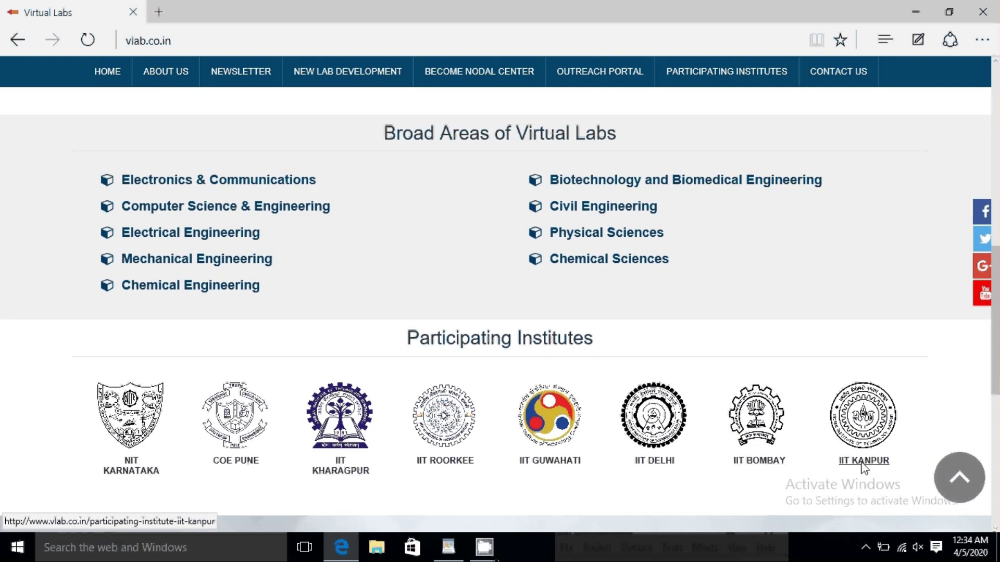
{"action": "left_click", "coordinate": [564, 263]}
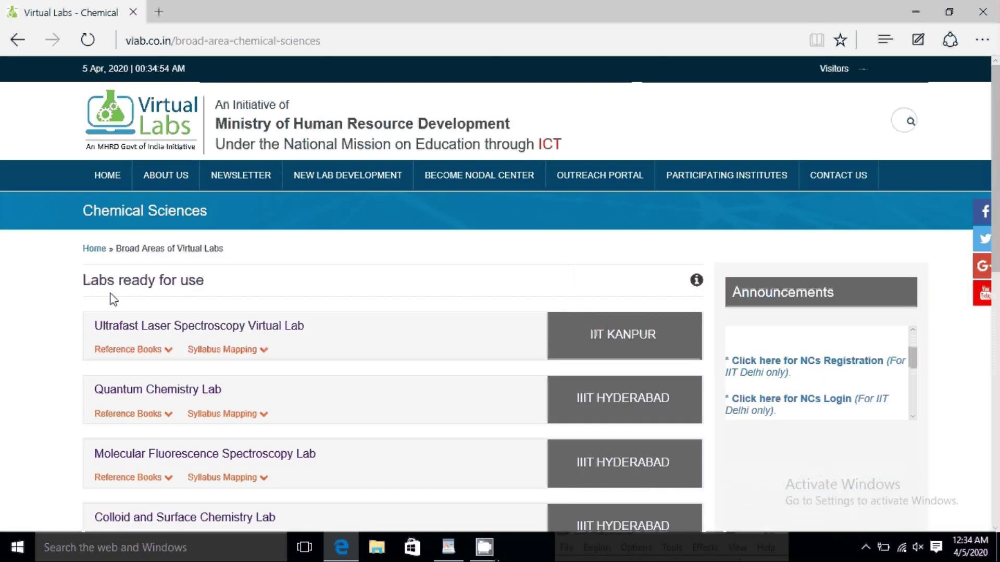
{"action": "scroll", "coordinate": [208, 289], "scroll_direction": "down", "scroll_amount": 5}
{"action": "scroll", "coordinate": [208, 290], "scroll_direction": "down", "scroll_amount": 4}
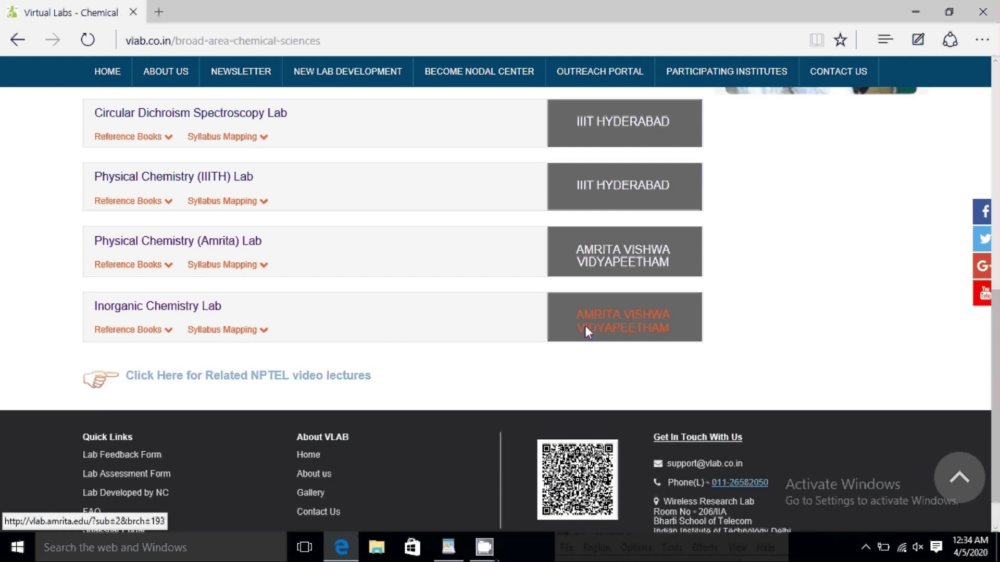
{"action": "scroll", "coordinate": [586, 326], "scroll_direction": "up", "scroll_amount": 1}
{"action": "scroll", "coordinate": [586, 326], "scroll_direction": "up", "scroll_amount": 5}
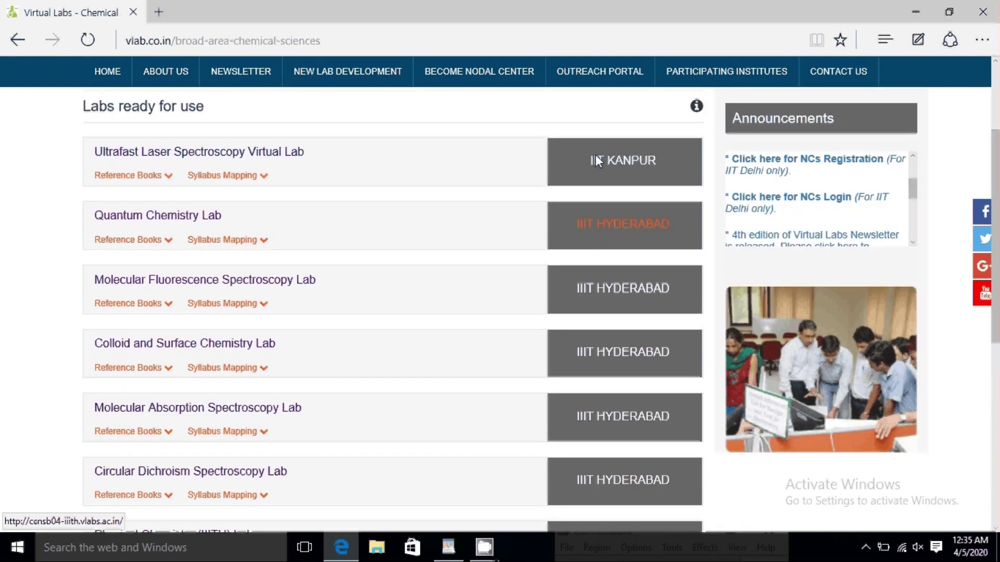
{"action": "scroll", "coordinate": [595, 159], "scroll_direction": "down", "scroll_amount": 7}
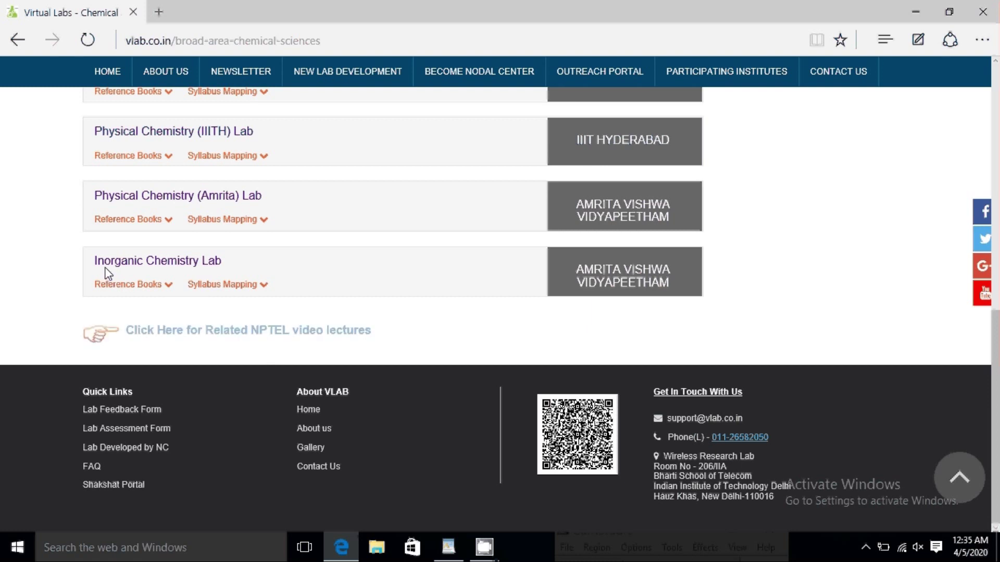
{"action": "left_click", "coordinate": [105, 270]}
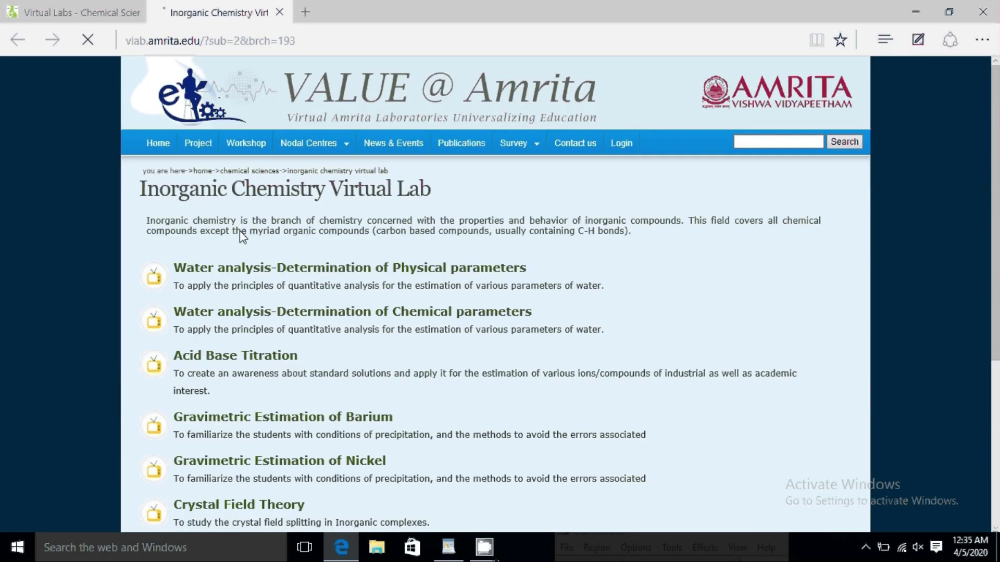
Step: Open the Acid Base Titration experiment from the Inorganic Chemistry Lab list
{"action": "scroll", "coordinate": [239, 265], "scroll_direction": "down", "scroll_amount": 4}
{"action": "scroll", "coordinate": [240, 269], "scroll_direction": "down", "scroll_amount": 1}
{"action": "scroll", "coordinate": [240, 269], "scroll_direction": "up", "scroll_amount": 2}
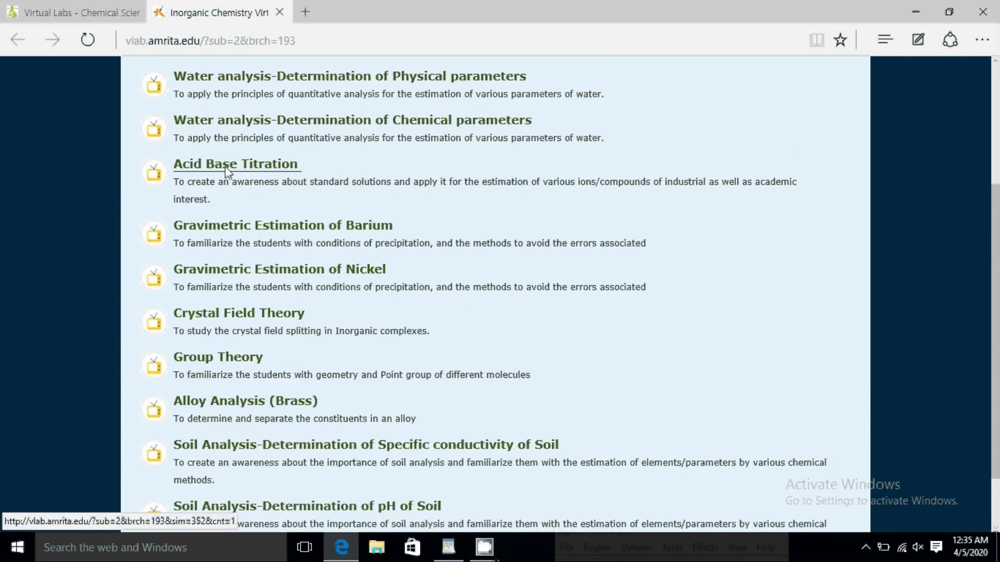
{"action": "left_click", "coordinate": [224, 166]}
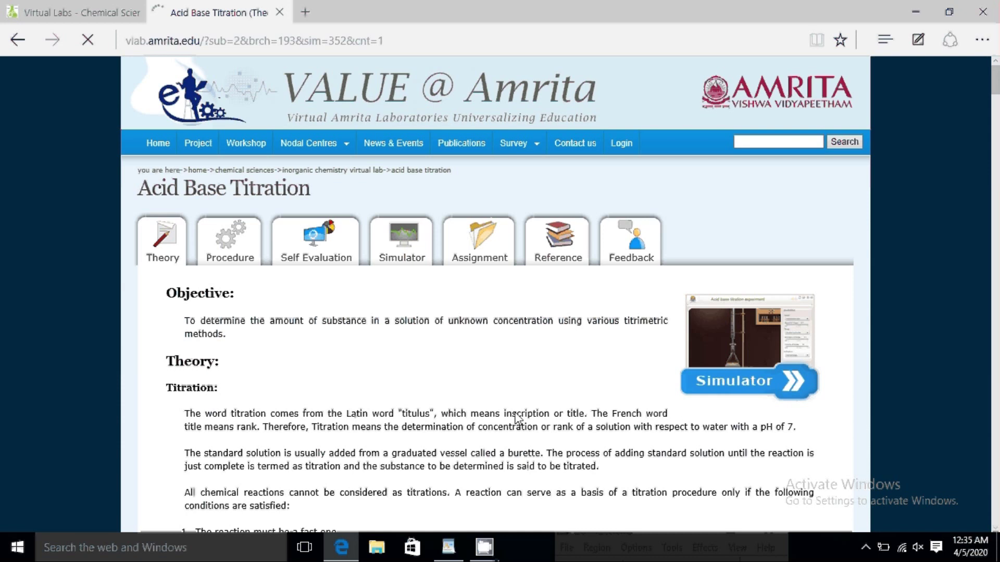
Step: Highlight the Objective and Theory heading, scroll the theory, then view the Procedure
{"action": "scroll", "coordinate": [384, 396], "scroll_direction": "down", "scroll_amount": 7}
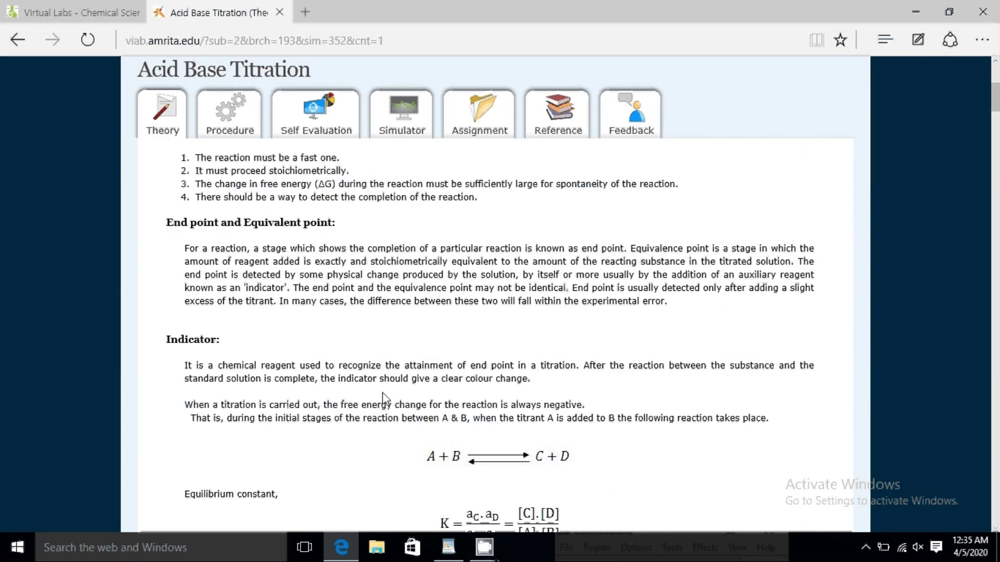
{"action": "scroll", "coordinate": [383, 396], "scroll_direction": "up", "scroll_amount": 6}
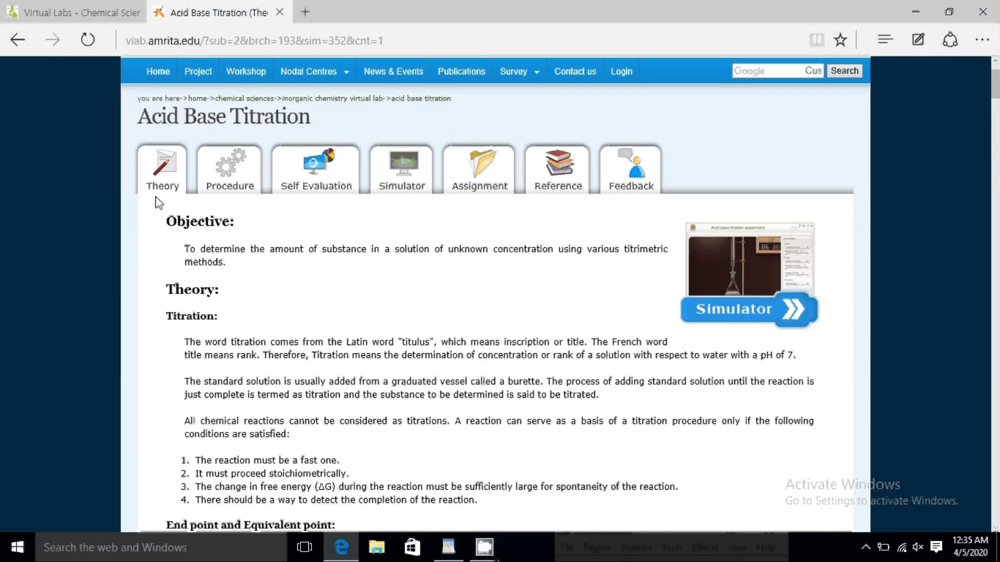
{"action": "left_click_drag", "start_coordinate": [169, 232], "coordinate": [290, 272]}
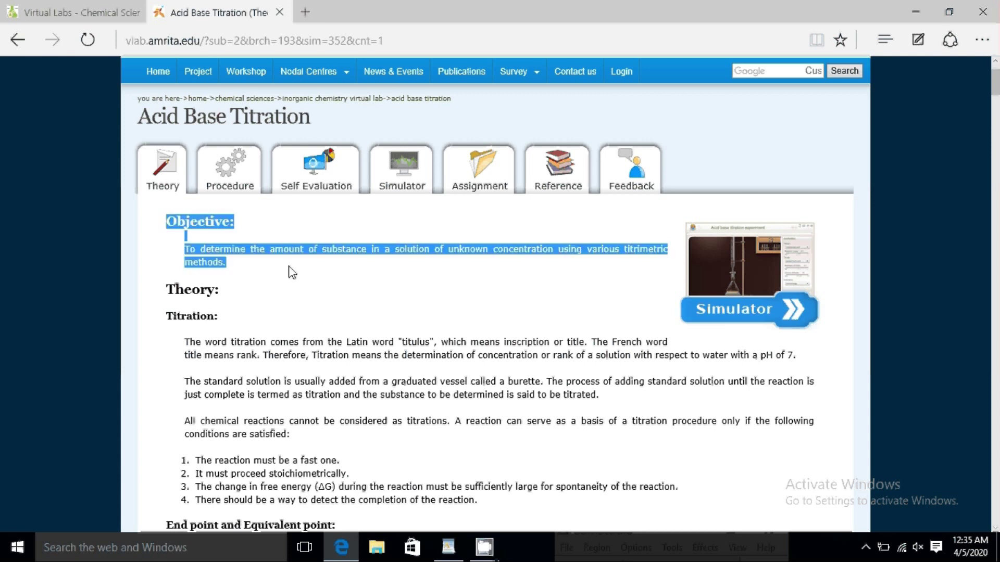
{"action": "double_click", "coordinate": [206, 292]}
{"action": "scroll", "coordinate": [218, 291], "scroll_direction": "down", "scroll_amount": 6}
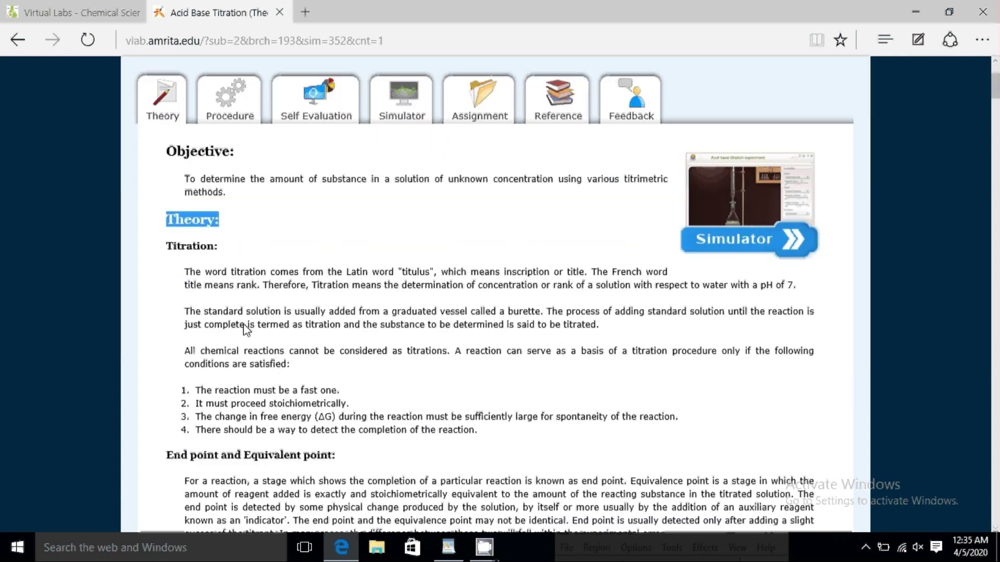
{"action": "scroll", "coordinate": [198, 245], "scroll_direction": "down", "scroll_amount": 15}
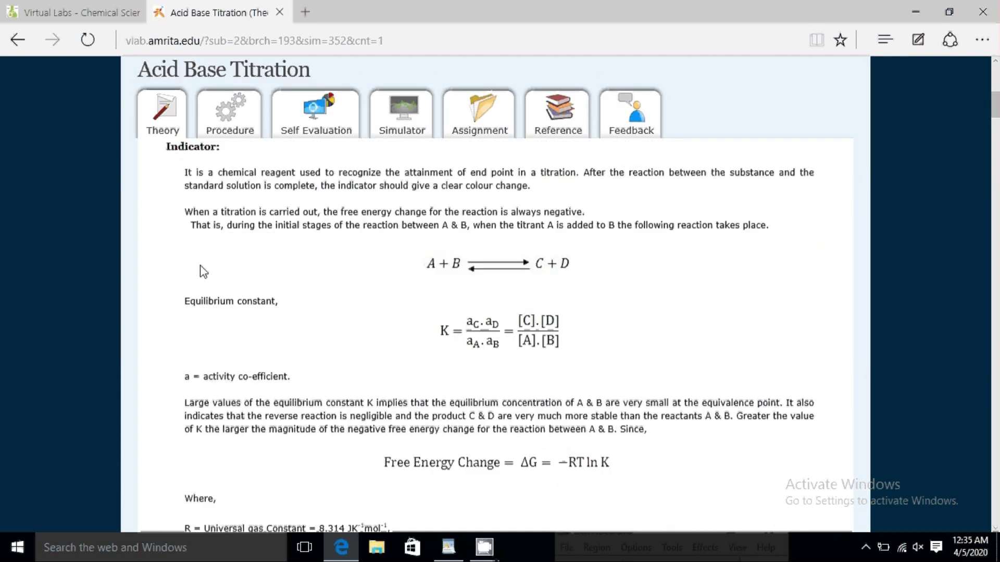
{"action": "scroll", "coordinate": [202, 269], "scroll_direction": "down", "scroll_amount": 5}
{"action": "scroll", "coordinate": [201, 268], "scroll_direction": "up", "scroll_amount": 12}
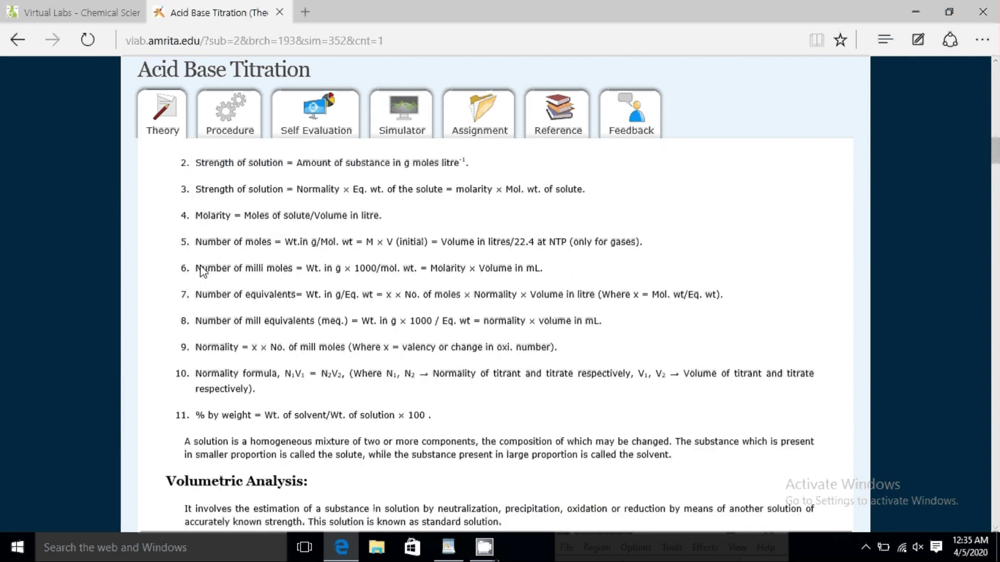
{"action": "left_click", "coordinate": [223, 128]}
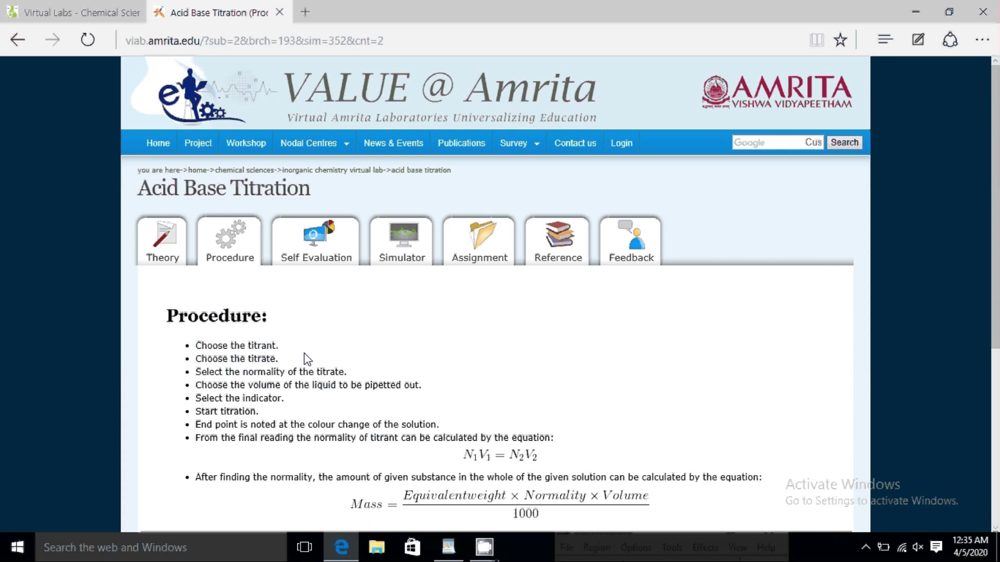
Step: Look over the Procedure, Self Evaluation and Simulator pages, then choose Free Sign-up
{"action": "scroll", "coordinate": [305, 252], "scroll_direction": "down", "scroll_amount": 3}
{"action": "scroll", "coordinate": [305, 254], "scroll_direction": "up", "scroll_amount": 1}
{"action": "left_click", "coordinate": [311, 189]}
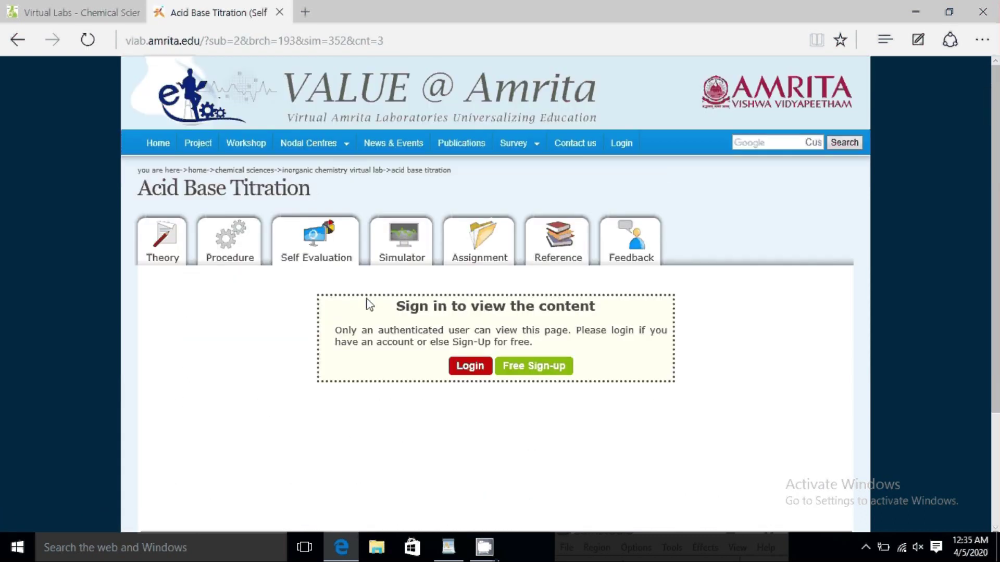
{"action": "left_click", "coordinate": [388, 248]}
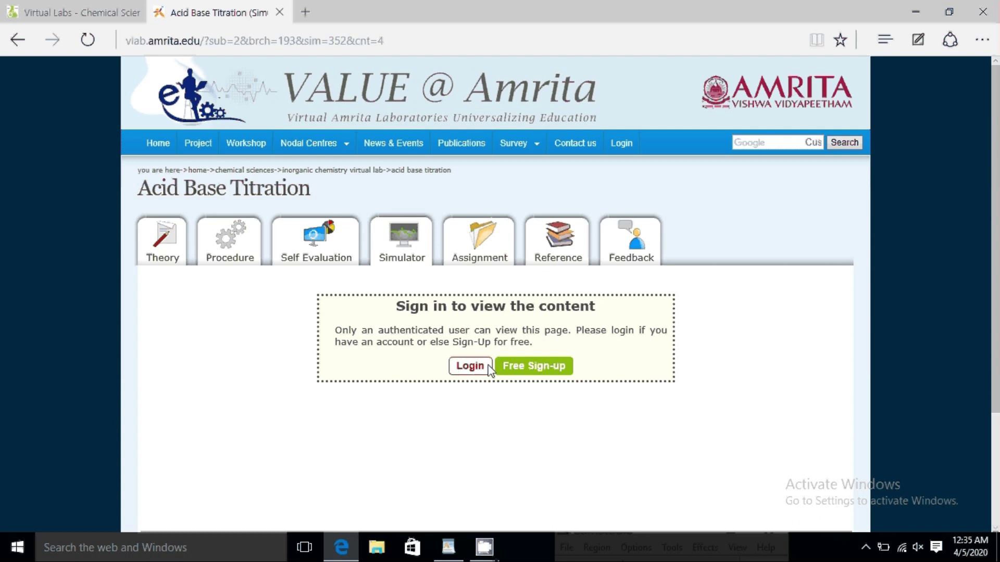
{"action": "left_click", "coordinate": [517, 367]}
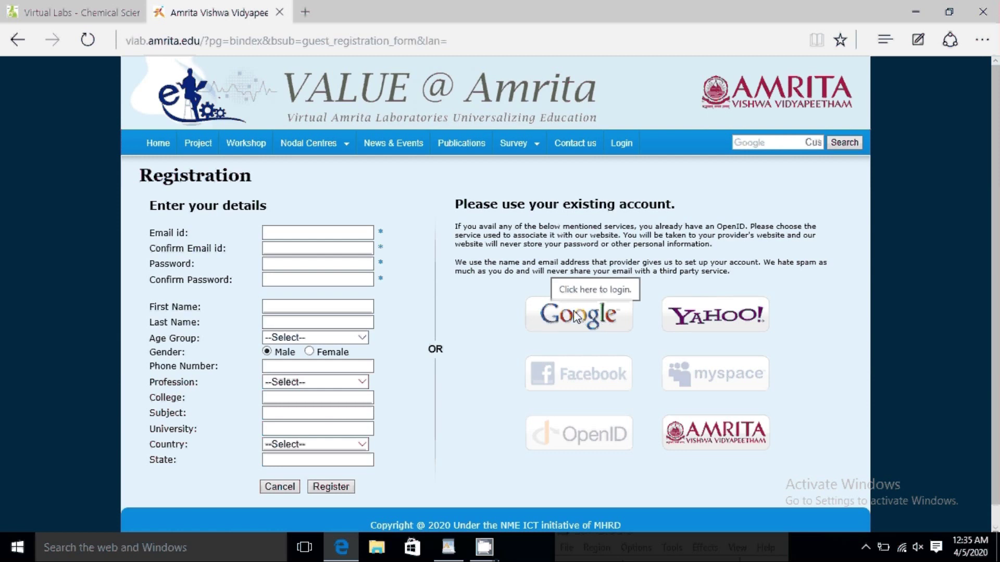
Step: Enter the account e-mail address and password in the registration form and submit it
{"action": "left_click", "coordinate": [292, 237]}
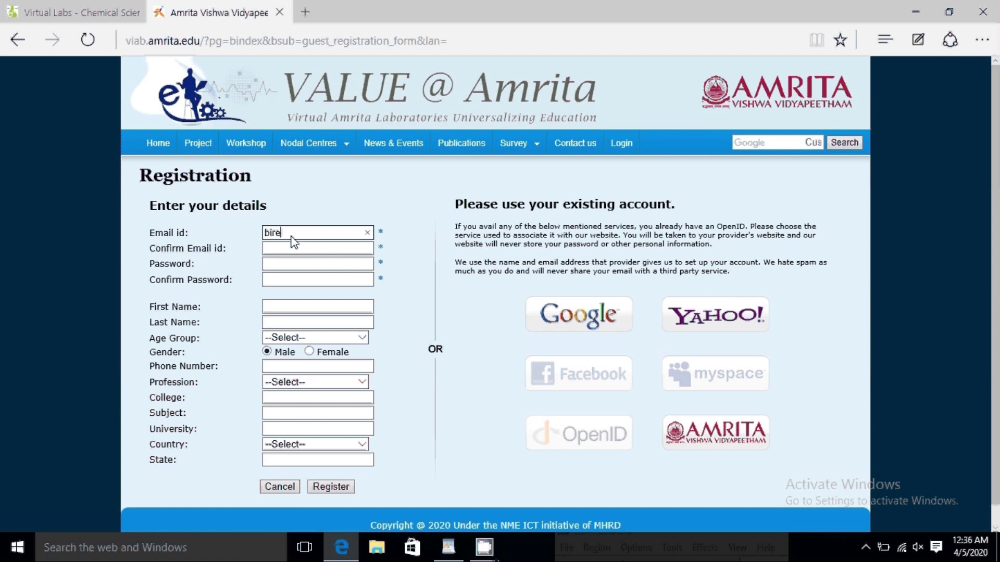
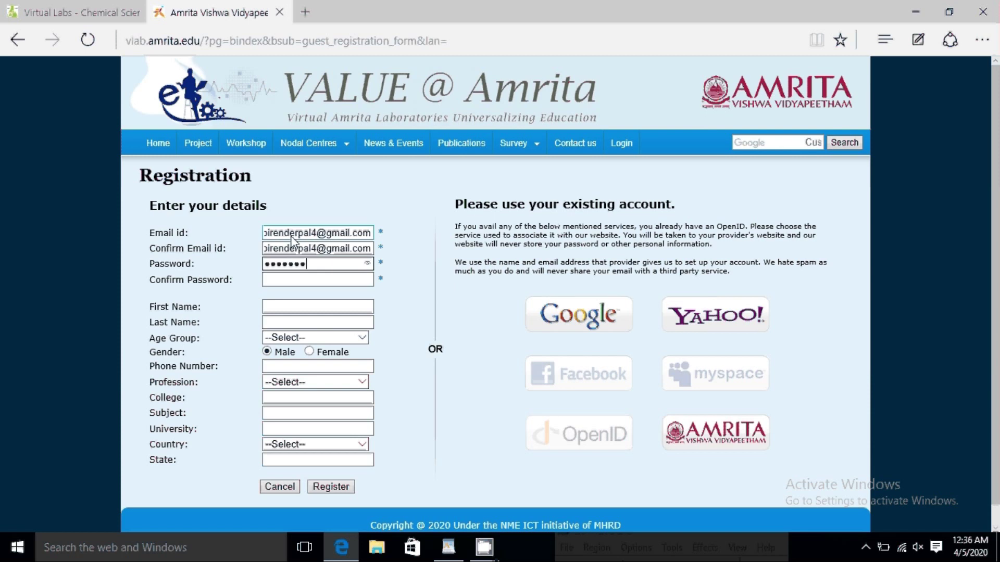
{"action": "key", "text": "Tab"}
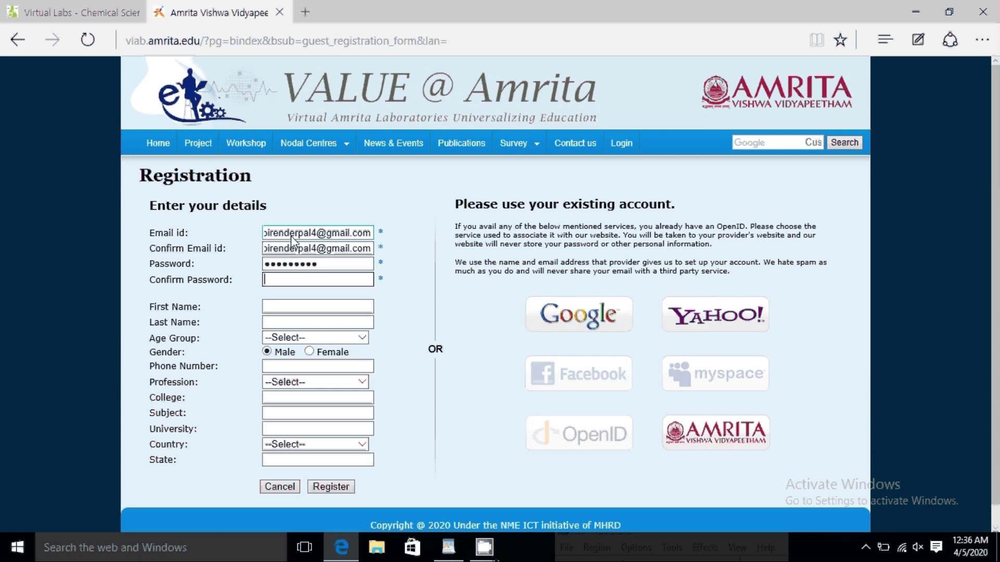
{"action": "type", "text": "*********"}
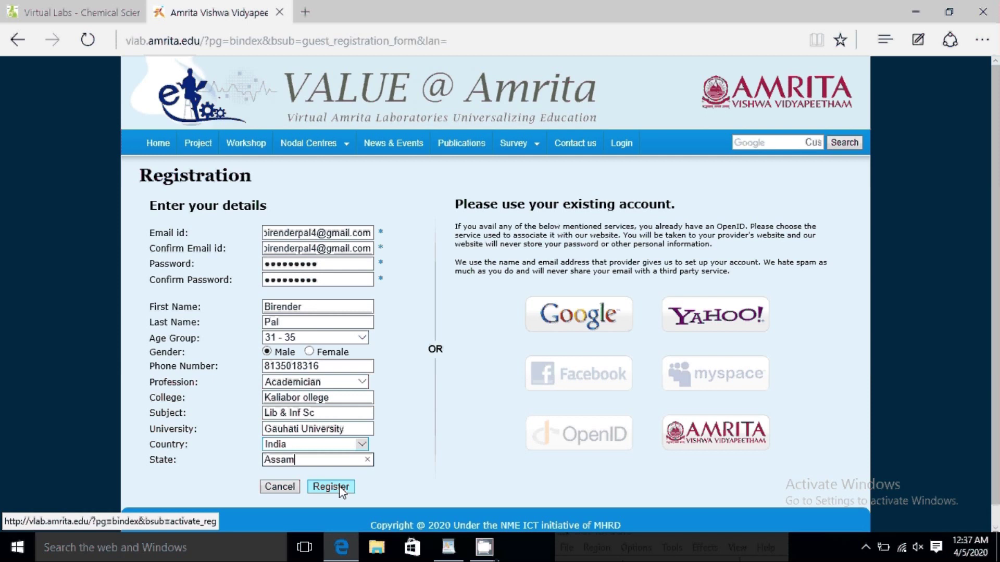
{"action": "left_click", "coordinate": [340, 488]}
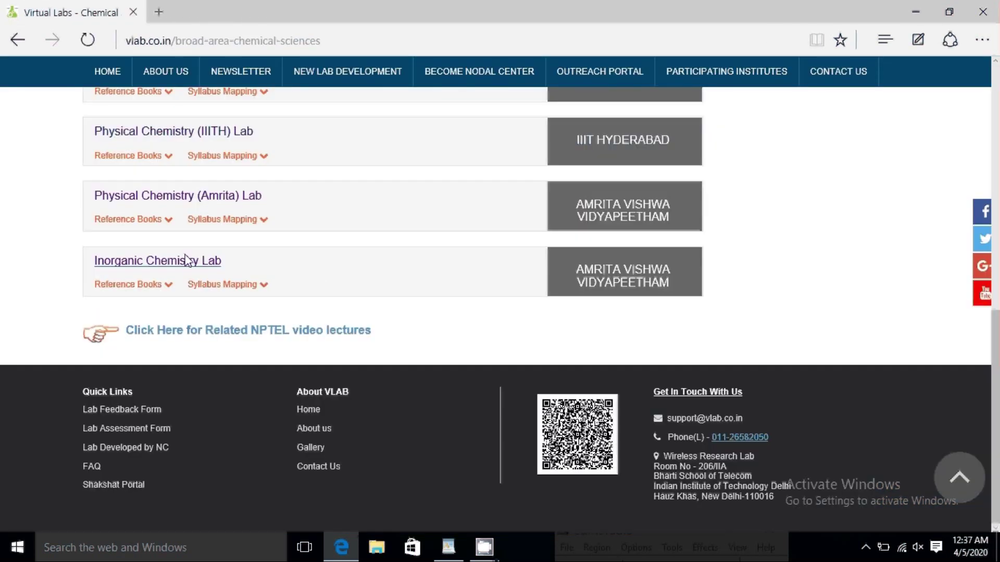
Step: Go to Inorganic Chemistry Lab > Acid Base Titration > Simulator
{"action": "left_click", "coordinate": [186, 260]}
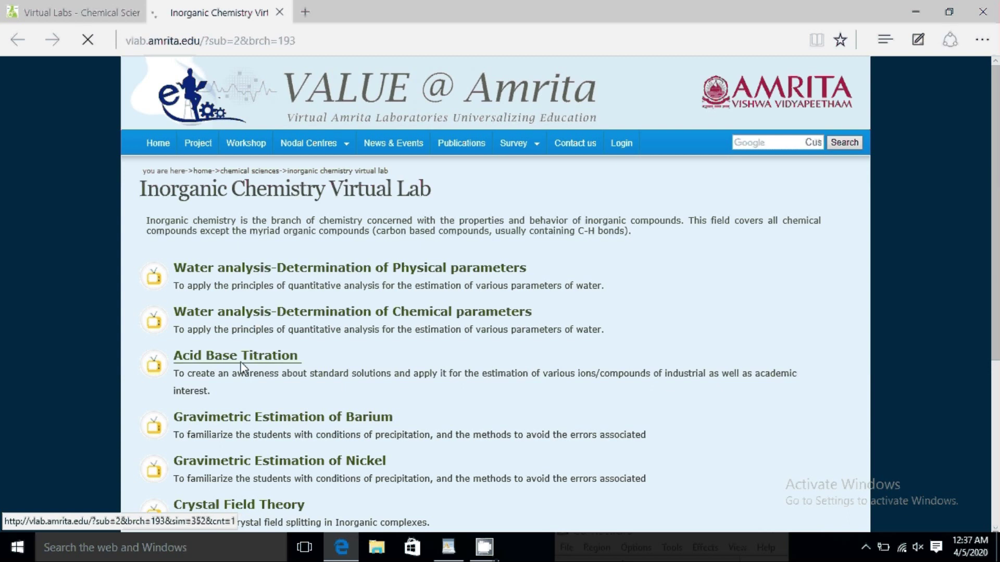
{"action": "left_click", "coordinate": [241, 360]}
{"action": "left_click", "coordinate": [391, 258]}
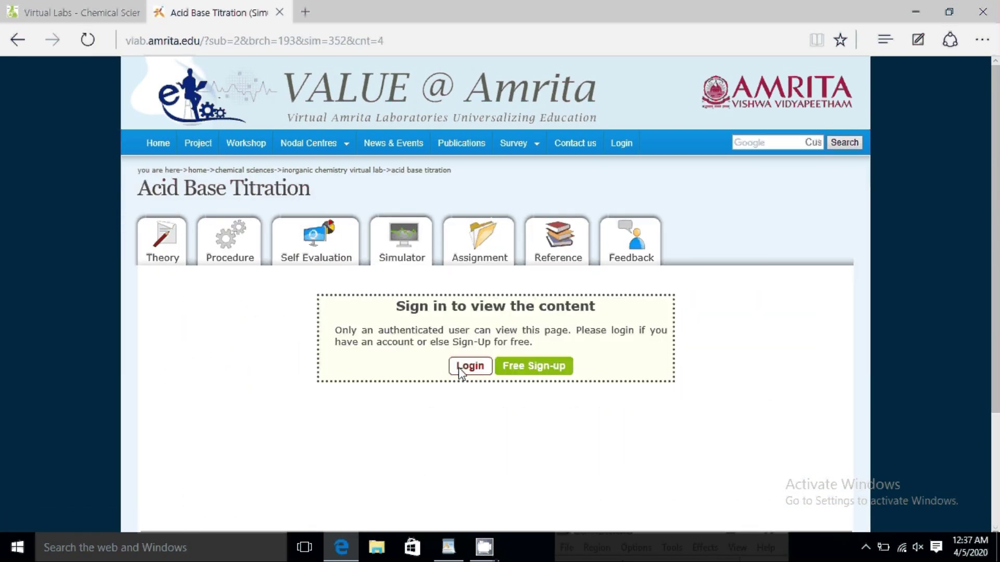
Step: Log in with the newly registered account's e-mail address
{"action": "left_click", "coordinate": [459, 367]}
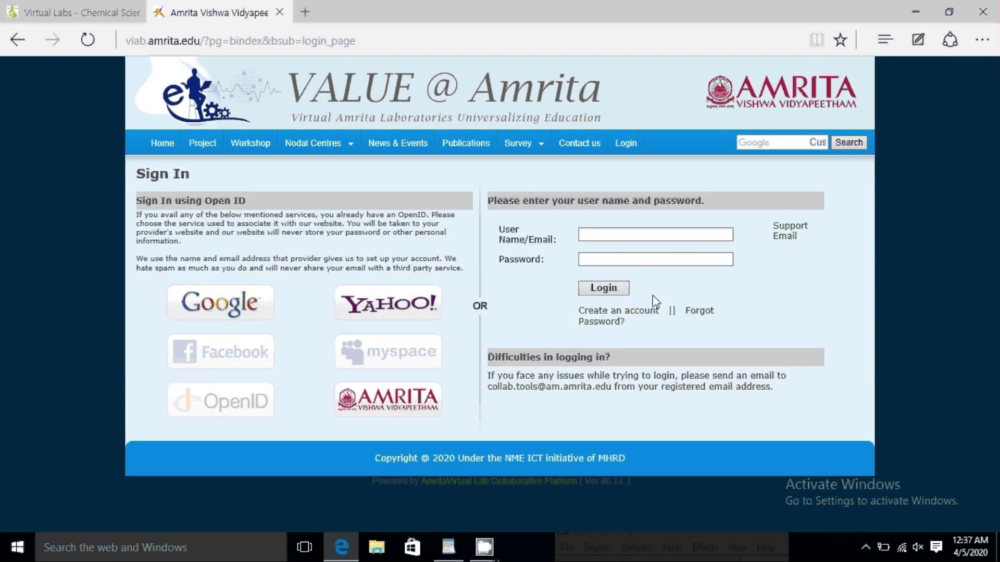
{"action": "left_click", "coordinate": [634, 237]}
{"action": "left_click", "coordinate": [604, 291]}
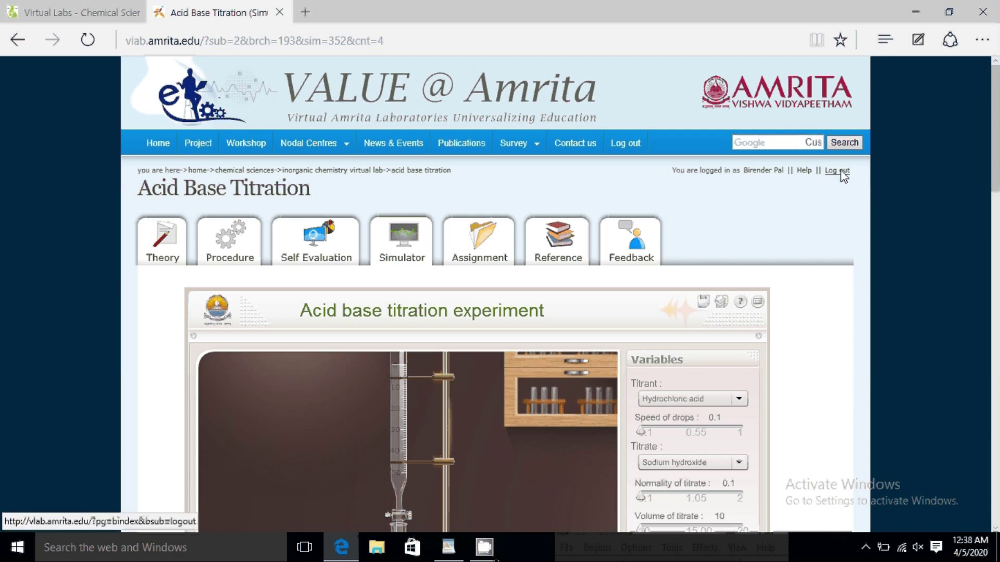
{"action": "left_click", "coordinate": [302, 258]}
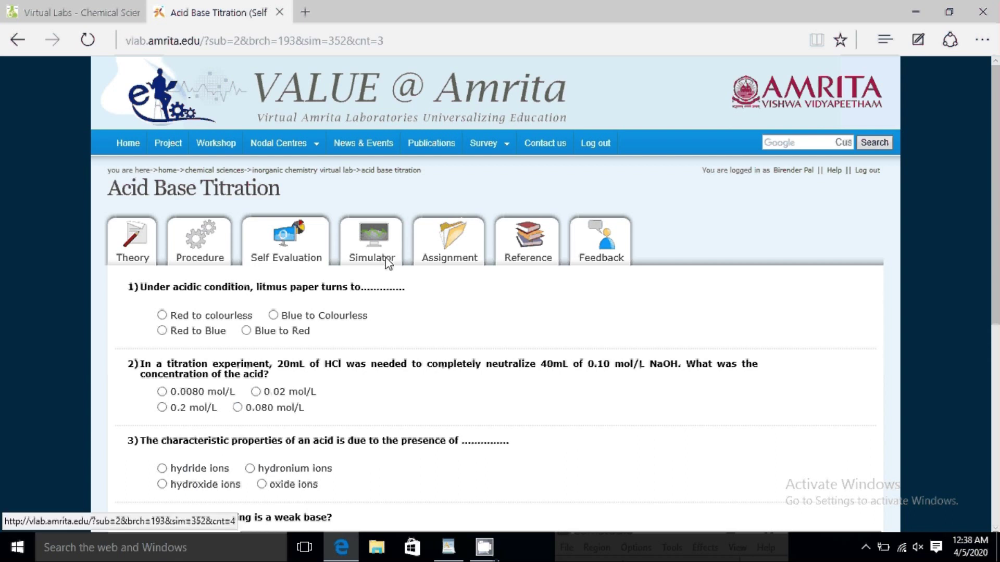
{"action": "left_click", "coordinate": [387, 258]}
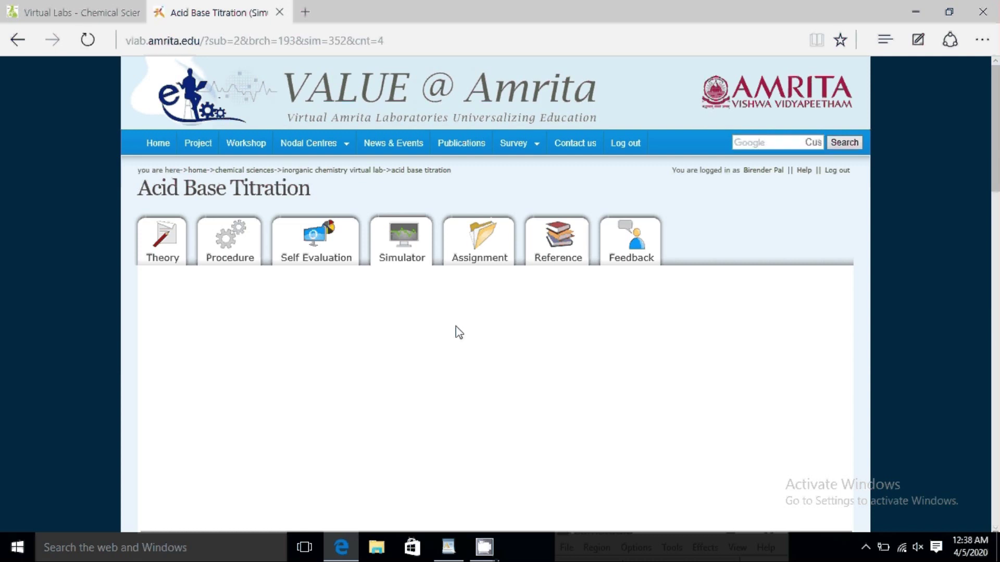
{"action": "scroll", "coordinate": [417, 307], "scroll_direction": "down", "scroll_amount": 2}
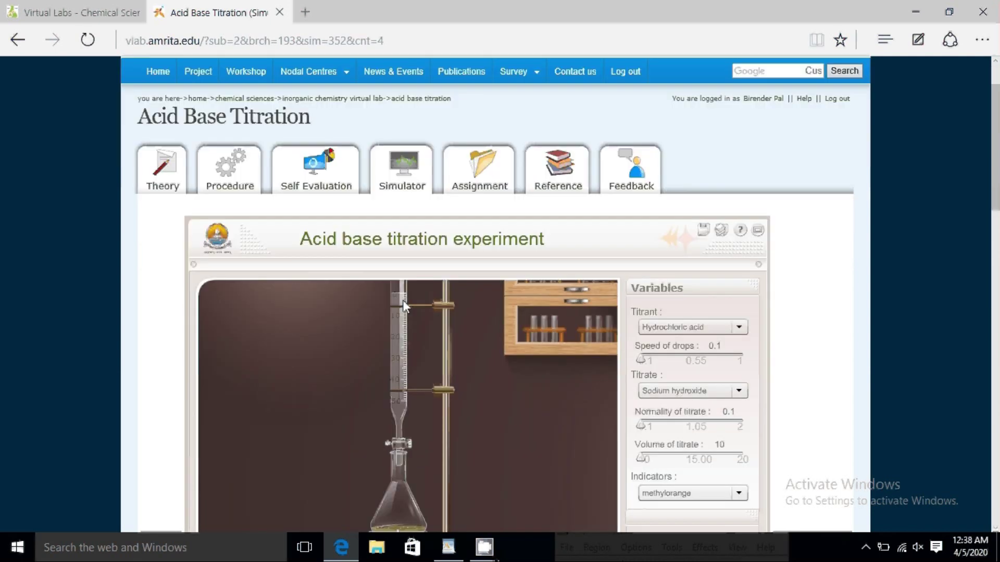
{"action": "scroll", "coordinate": [476, 301], "scroll_direction": "down", "scroll_amount": 2}
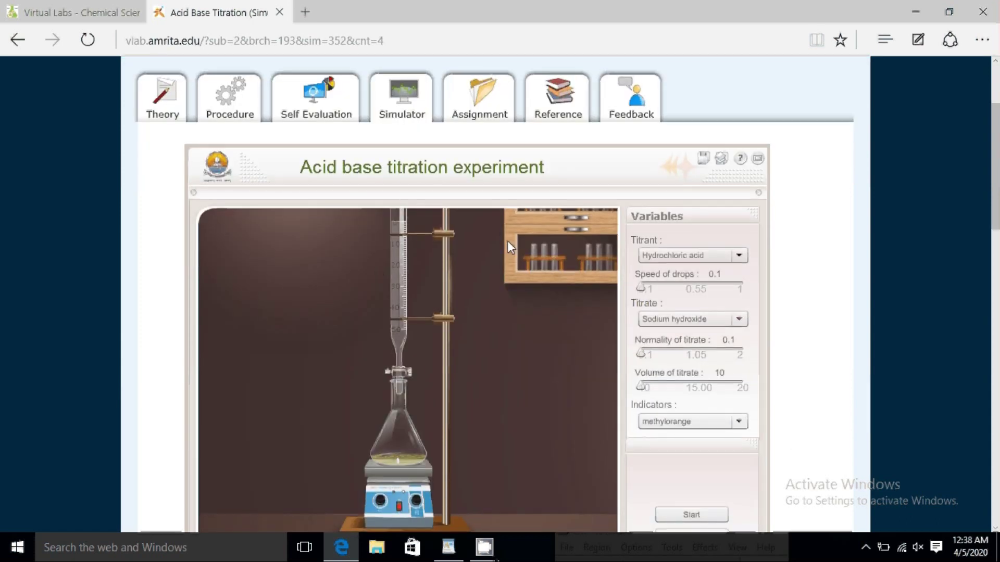
Step: Set the titrant to Hydrochloric acid and raise the drop speed to 0.3
{"action": "scroll", "coordinate": [507, 242], "scroll_direction": "down", "scroll_amount": 5}
{"action": "scroll", "coordinate": [416, 270], "scroll_direction": "up", "scroll_amount": 5}
{"action": "left_click", "coordinate": [666, 256]}
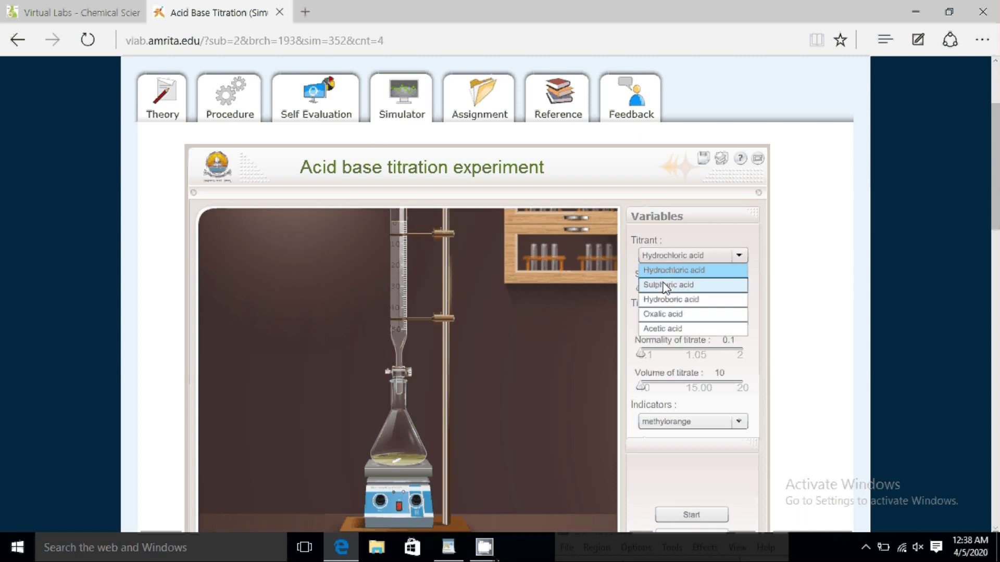
{"action": "left_click", "coordinate": [664, 286]}
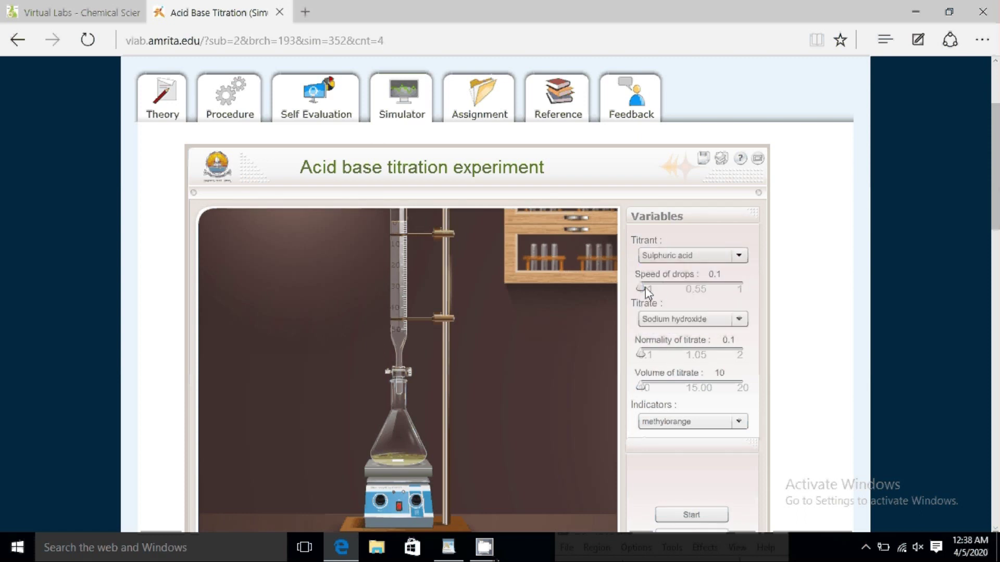
{"action": "left_click", "coordinate": [708, 255]}
{"action": "left_click", "coordinate": [708, 270]}
{"action": "left_click_drag", "start_coordinate": [641, 288], "coordinate": [662, 288]}
Step: Choose Potassium hydroxide titrate at normality 0.3, phenolphthalein indicator, volume 11, and start
{"action": "left_click", "coordinate": [677, 319]}
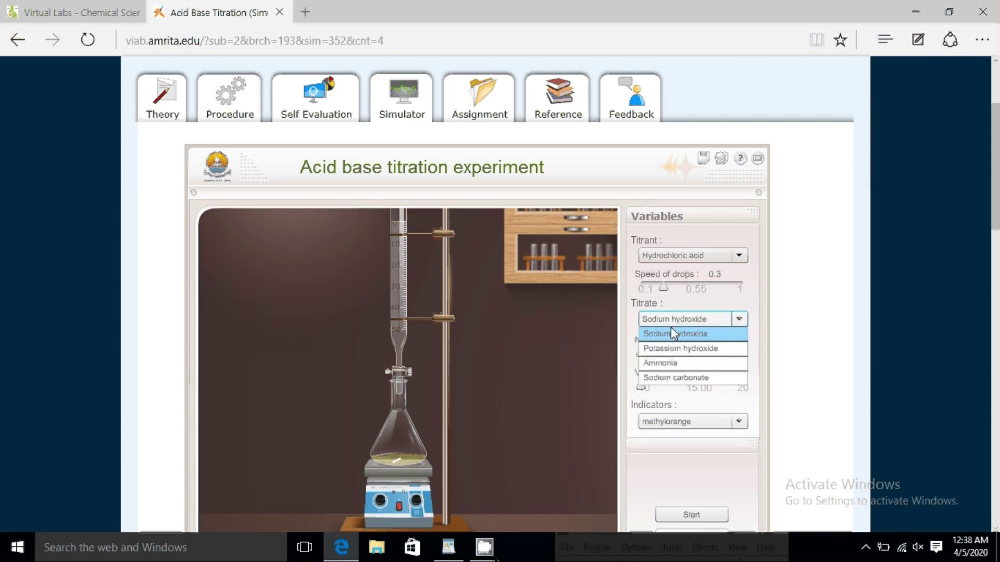
{"action": "left_click", "coordinate": [667, 346]}
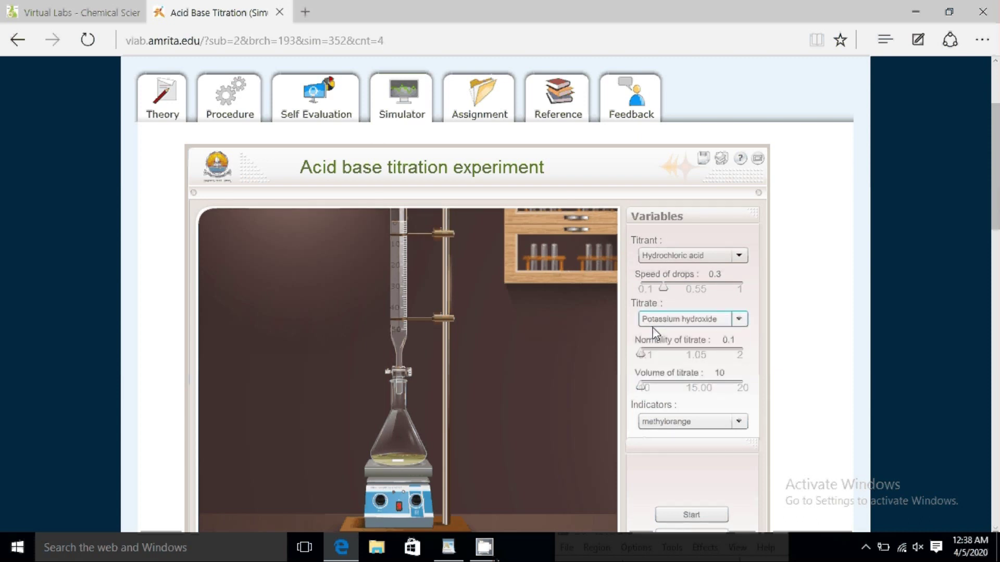
{"action": "left_click_drag", "start_coordinate": [645, 356], "coordinate": [652, 354]}
{"action": "scroll", "coordinate": [673, 314], "scroll_direction": "down", "scroll_amount": 3}
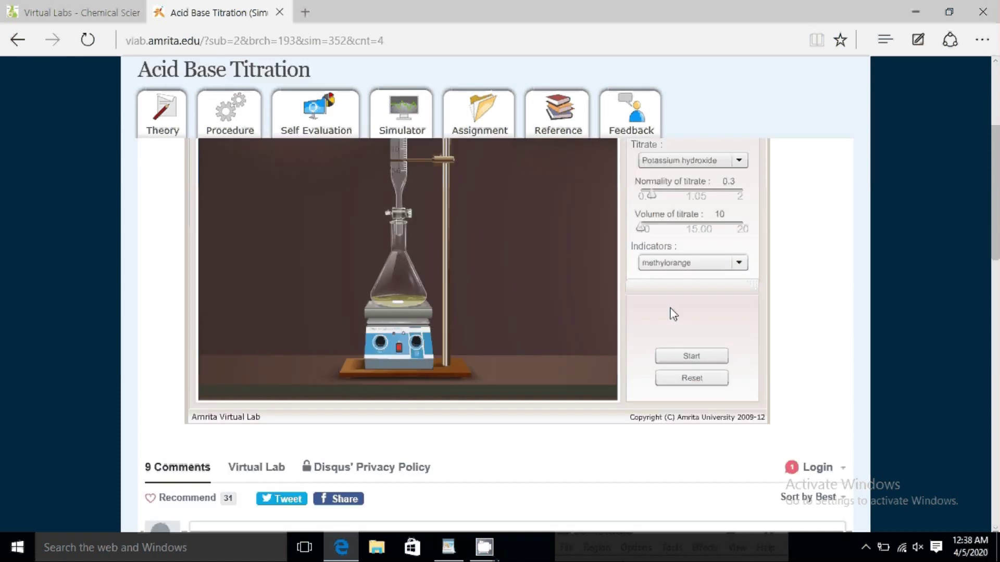
{"action": "left_click", "coordinate": [665, 264]}
{"action": "left_click", "coordinate": [663, 290]}
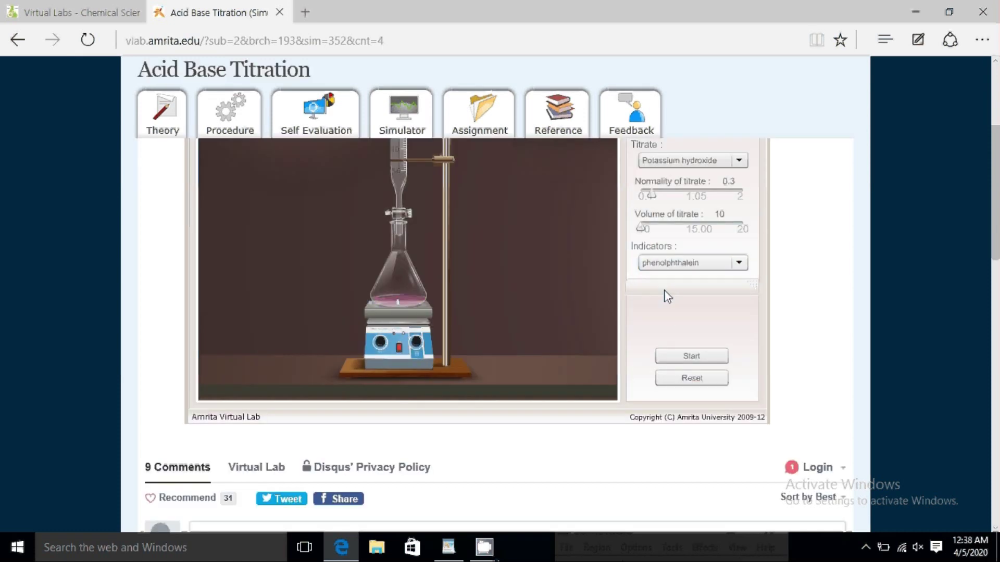
{"action": "left_click_drag", "start_coordinate": [641, 229], "coordinate": [649, 229]}
{"action": "left_click", "coordinate": [680, 355]}
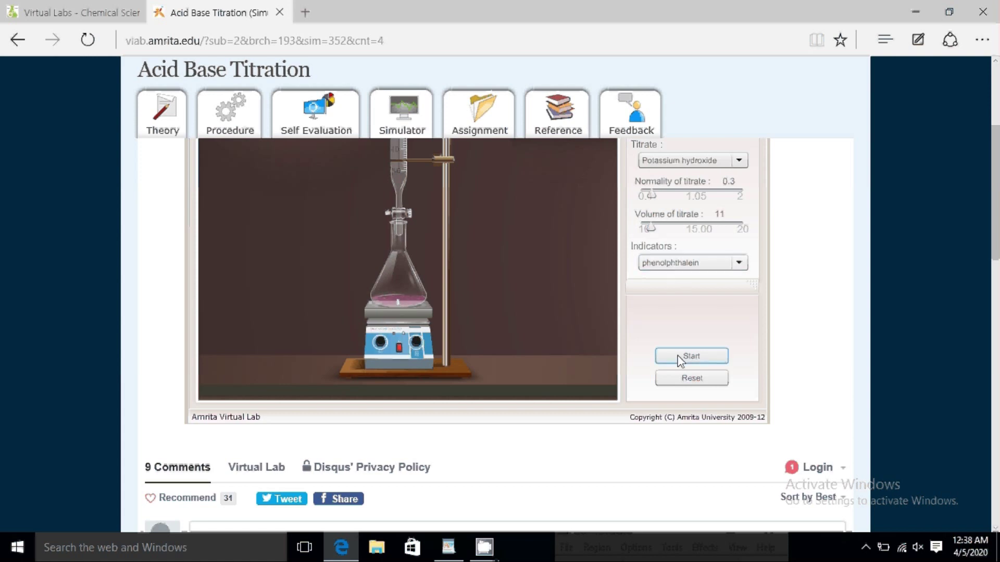
{"action": "scroll", "coordinate": [560, 319], "scroll_direction": "up", "scroll_amount": 3}
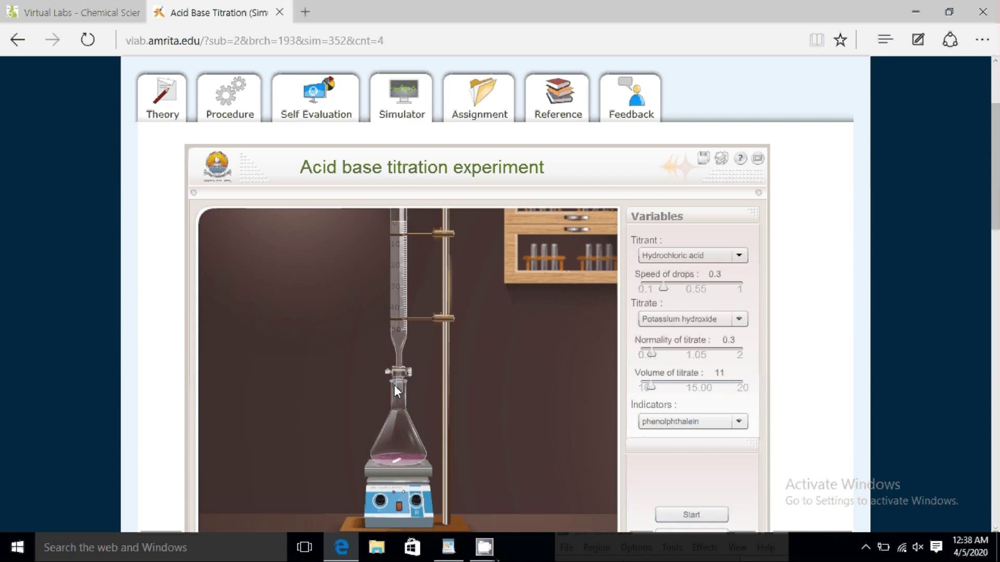
Step: Run the titration and stop it at 0.9 ml of hydrochloric acid added
{"action": "left_click", "coordinate": [667, 517]}
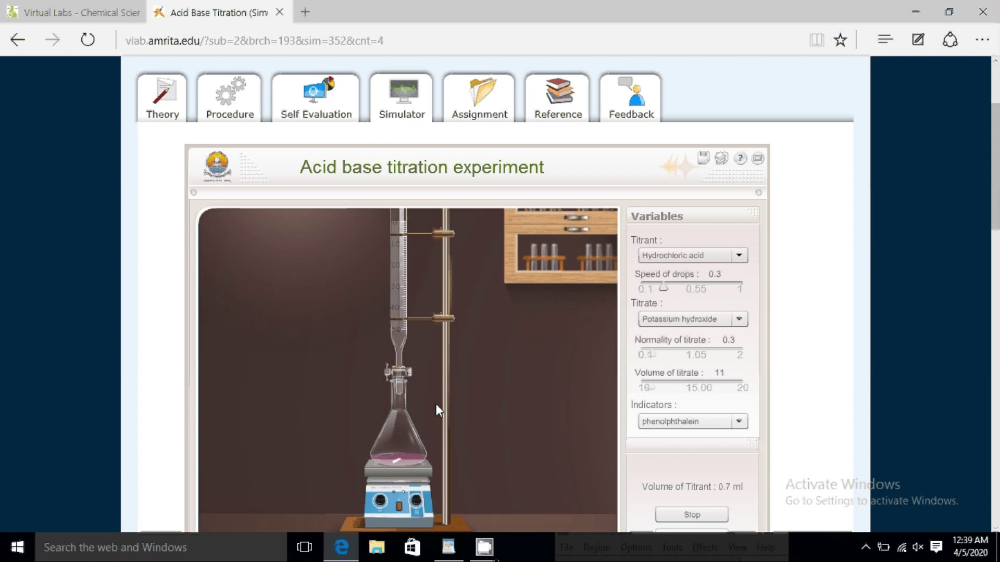
{"action": "left_click", "coordinate": [680, 515]}
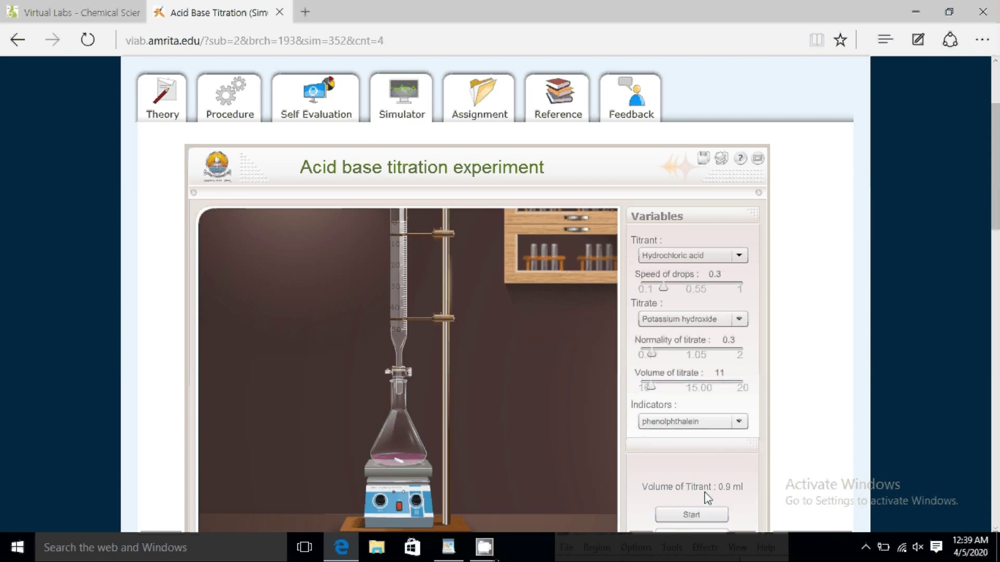
{"action": "scroll", "coordinate": [566, 384], "scroll_direction": "down", "scroll_amount": 4}
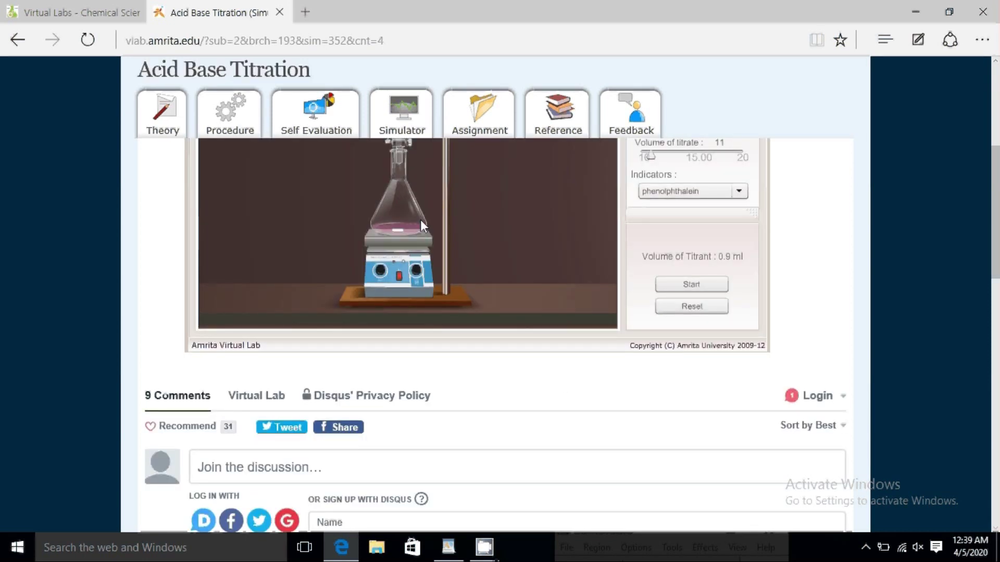
Step: Check the Assignment questions, then answer question 6 with Colourless and submit the quiz
{"action": "left_click", "coordinate": [479, 117]}
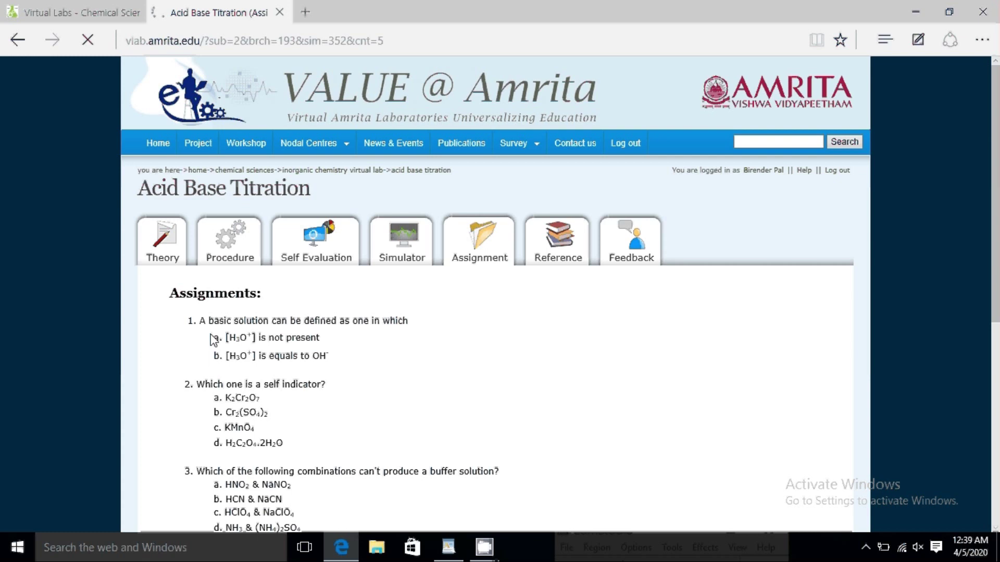
{"action": "scroll", "coordinate": [232, 339], "scroll_direction": "down", "scroll_amount": 7}
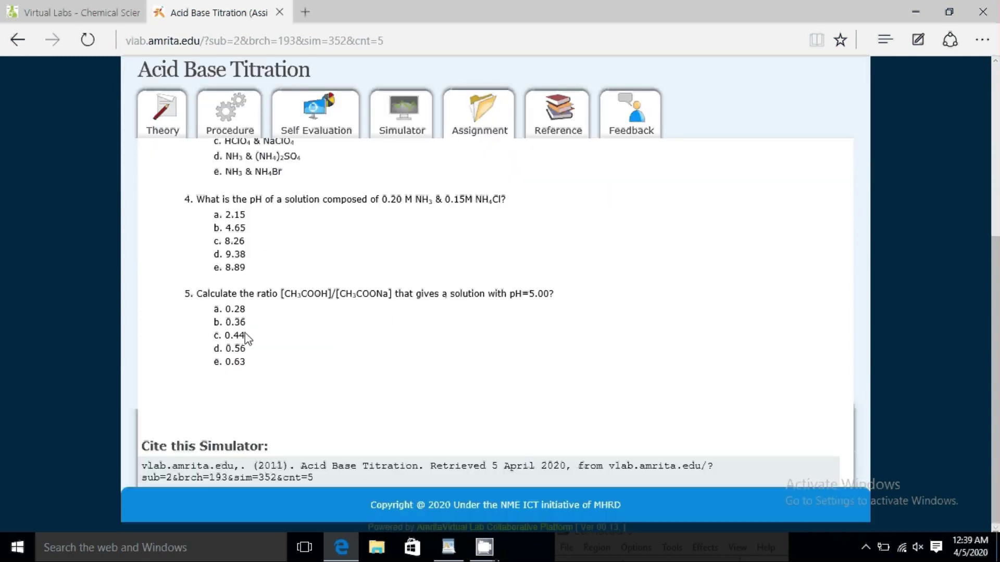
{"action": "scroll", "coordinate": [244, 338], "scroll_direction": "up", "scroll_amount": 7}
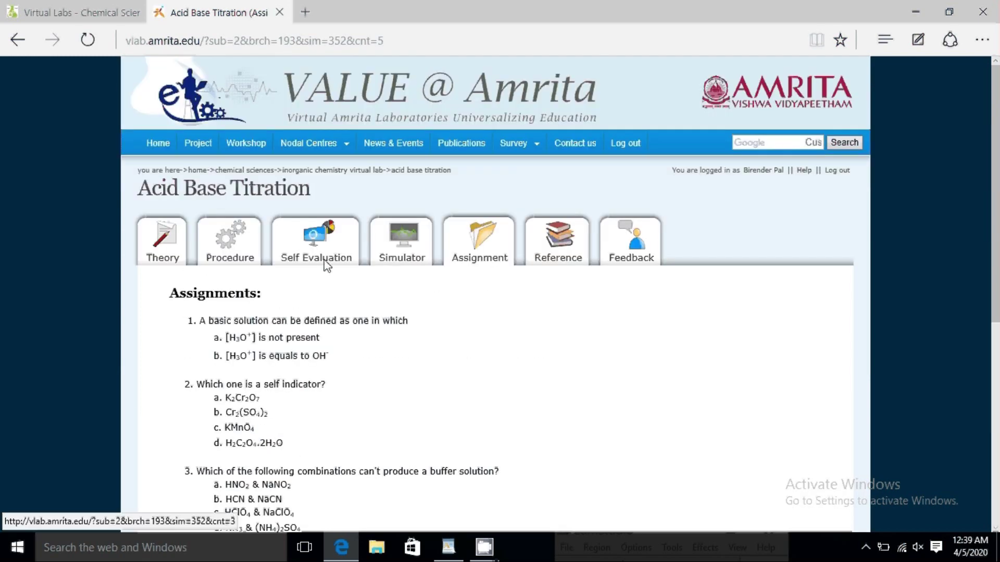
{"action": "left_click", "coordinate": [327, 264]}
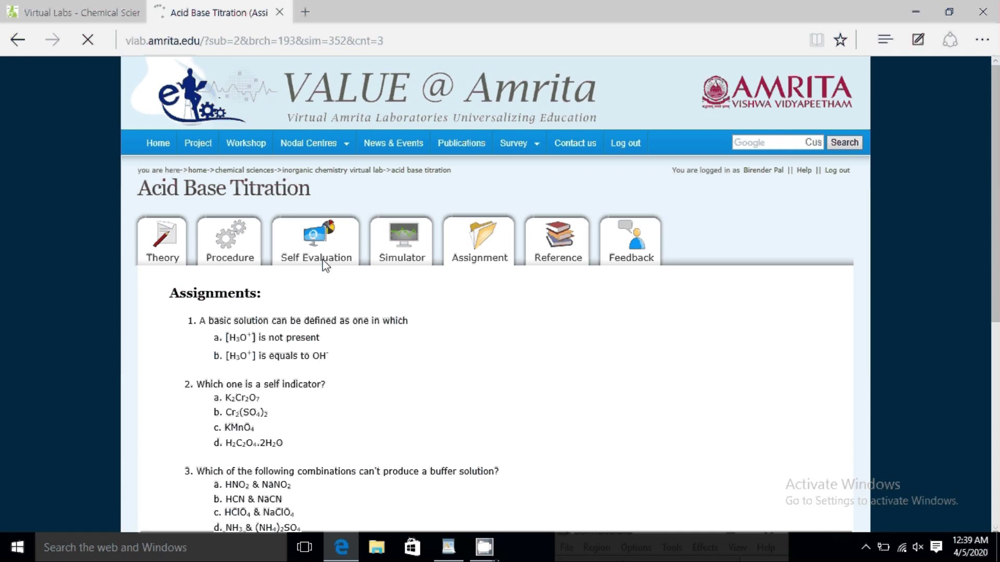
{"action": "scroll", "coordinate": [263, 312], "scroll_direction": "down", "scroll_amount": 7}
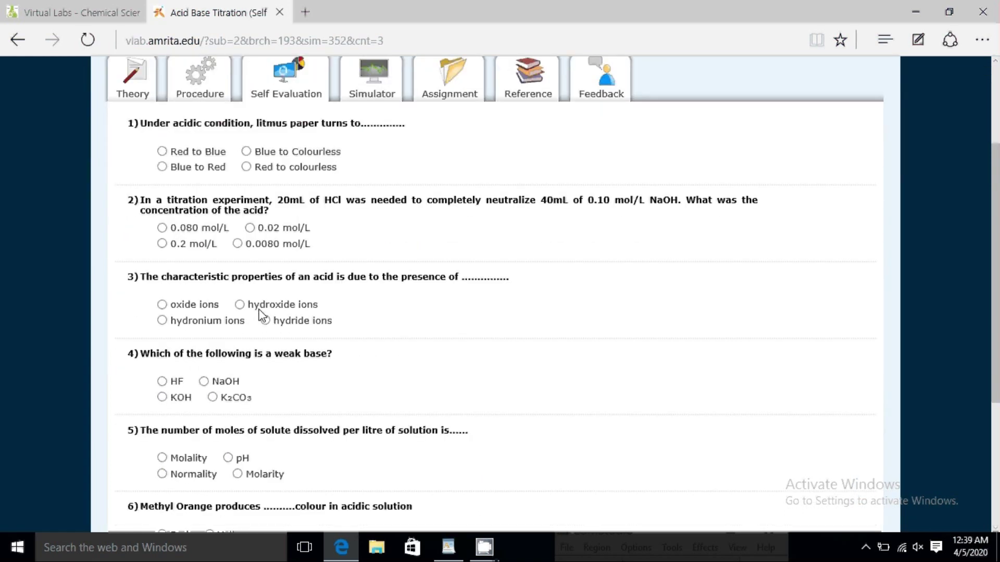
{"action": "scroll", "coordinate": [263, 313], "scroll_direction": "up", "scroll_amount": 7}
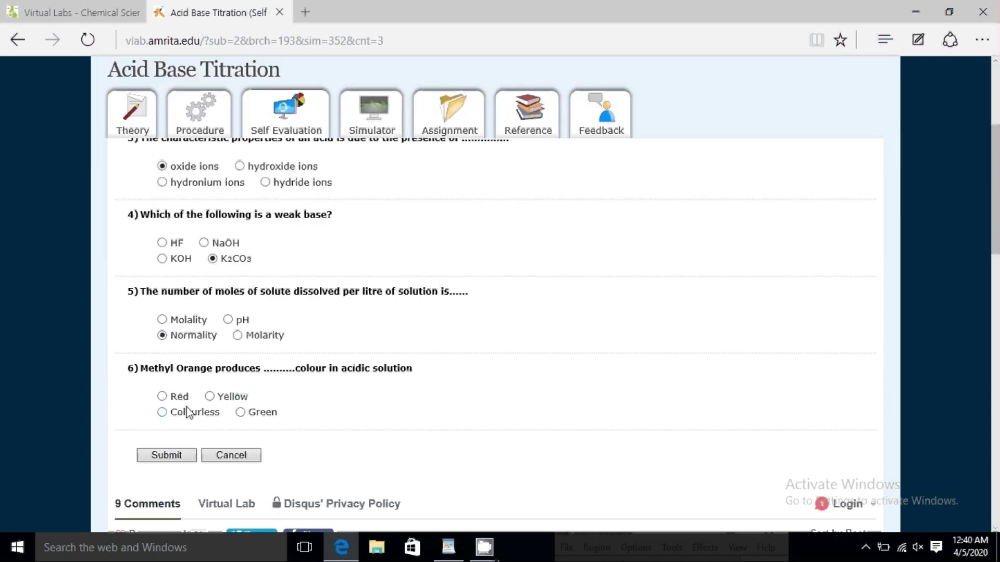
{"action": "left_click", "coordinate": [188, 412]}
{"action": "left_click", "coordinate": [176, 455]}
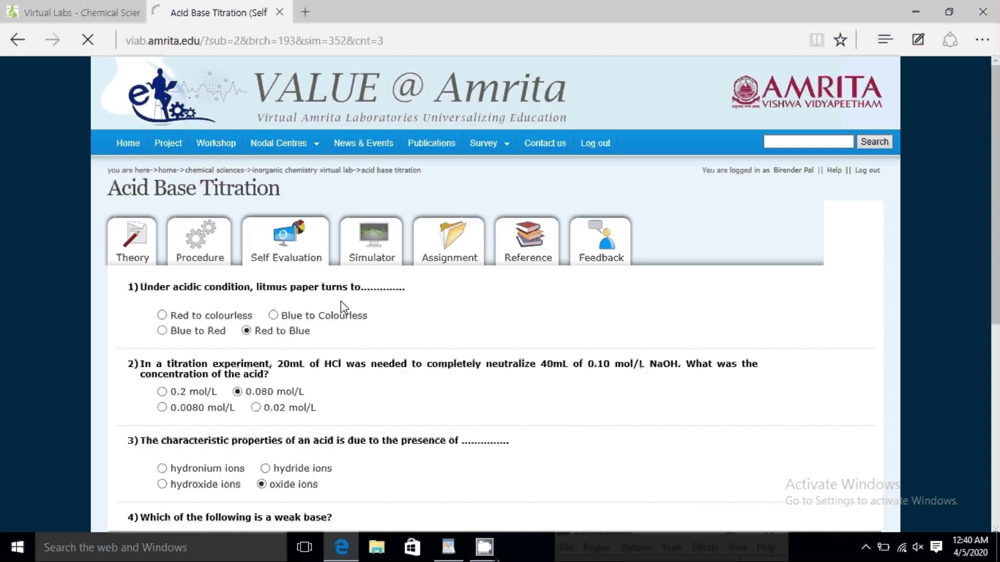
Step: Review the graded quiz results and open the experiment's Reference list
{"action": "scroll", "coordinate": [340, 301], "scroll_direction": "down", "scroll_amount": 2}
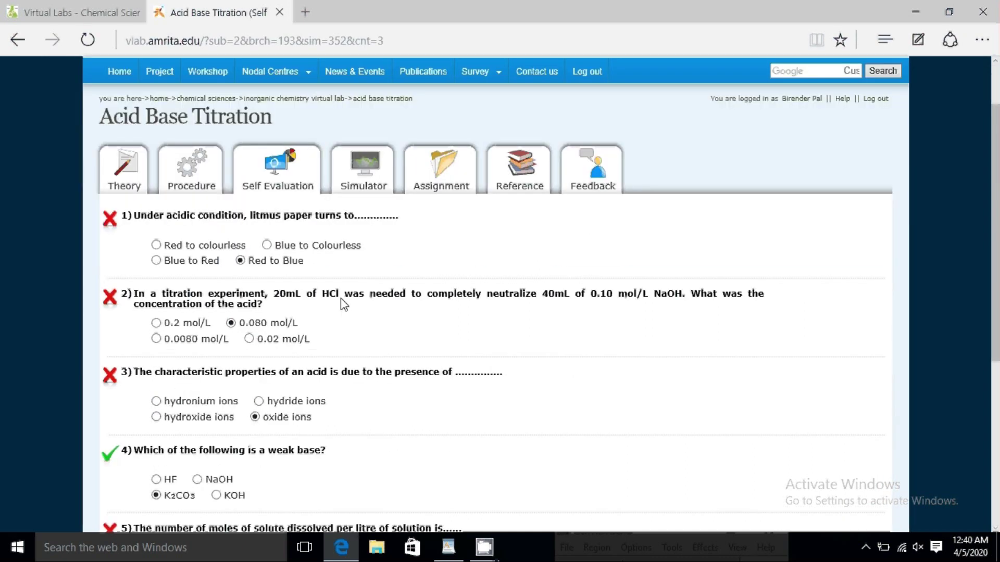
{"action": "scroll", "coordinate": [344, 305], "scroll_direction": "down", "scroll_amount": 4}
{"action": "scroll", "coordinate": [344, 302], "scroll_direction": "down", "scroll_amount": 1}
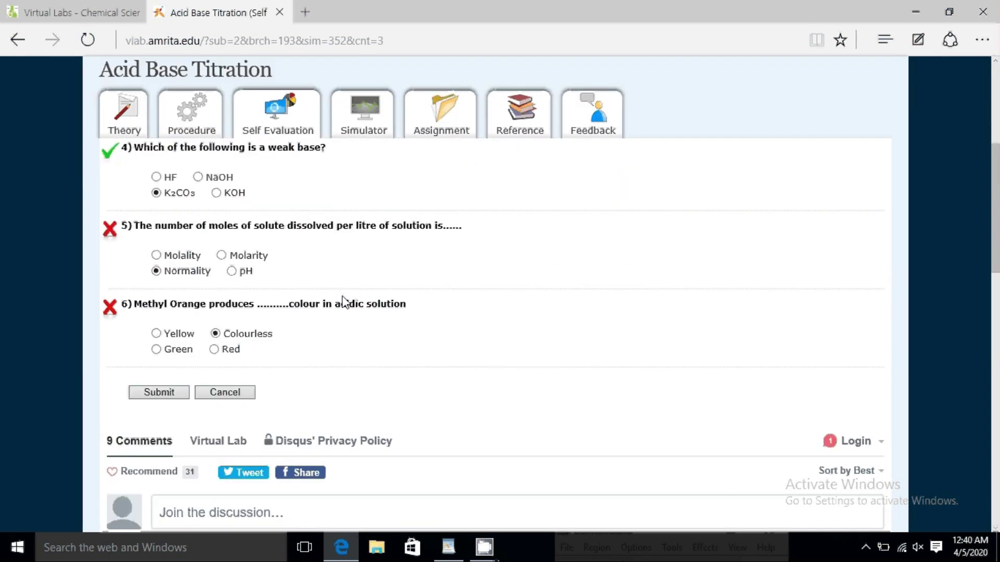
{"action": "scroll", "coordinate": [343, 302], "scroll_direction": "up", "scroll_amount": 5}
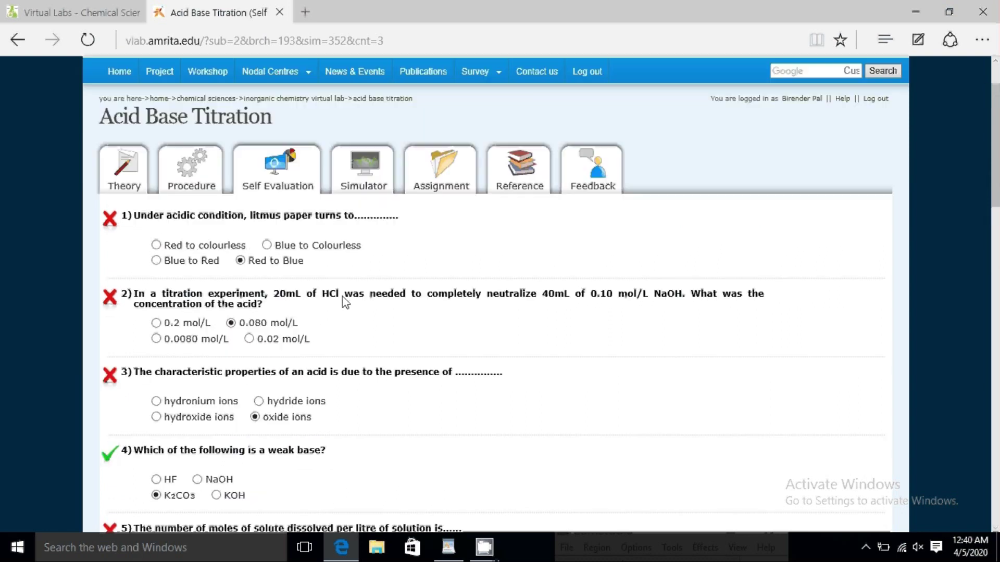
{"action": "left_click", "coordinate": [523, 174]}
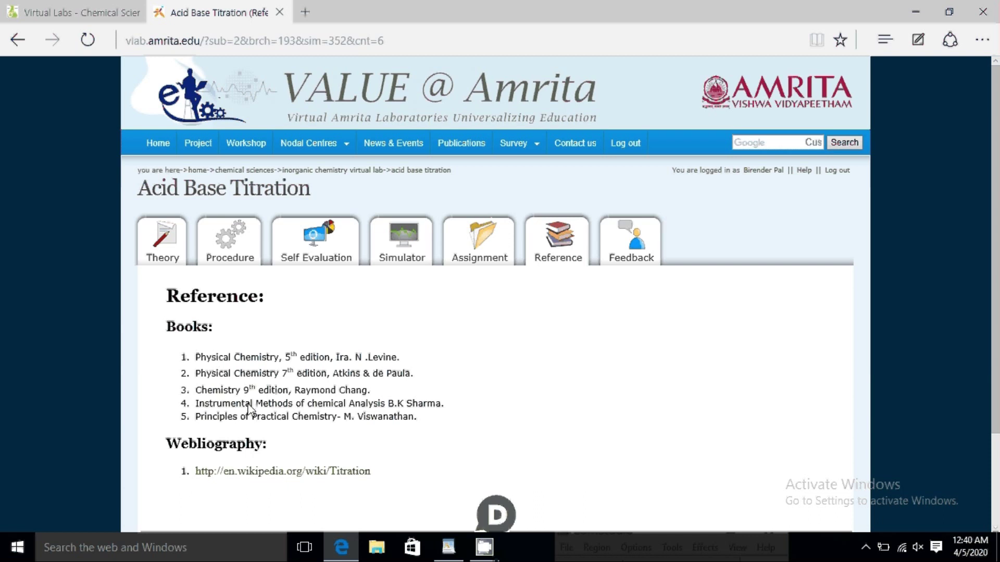
Step: Scroll the reference books, then return to the top of the Virtual Labs Chemical Sciences list
{"action": "scroll", "coordinate": [224, 427], "scroll_direction": "down", "scroll_amount": 1}
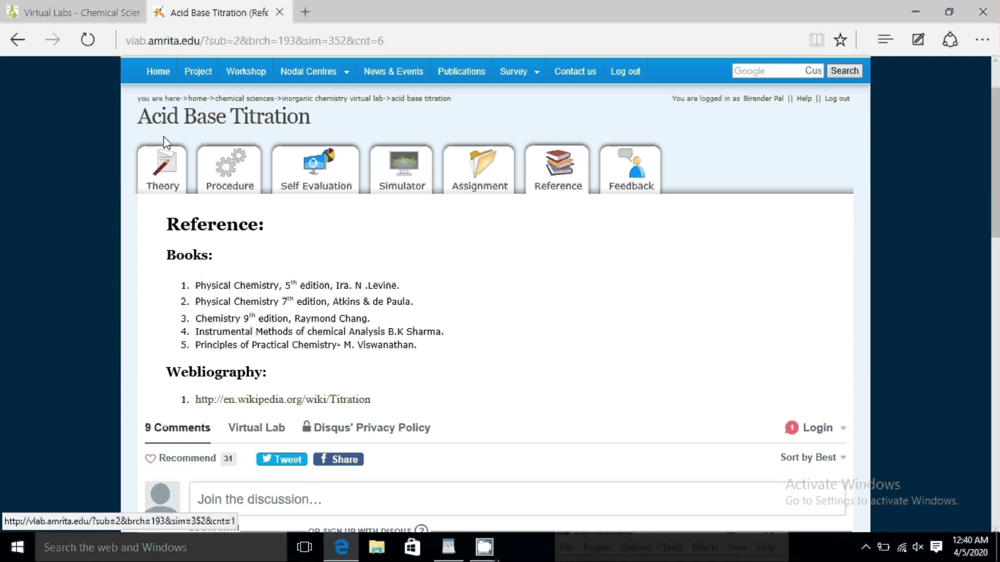
{"action": "left_click", "coordinate": [98, 1]}
{"action": "scroll", "coordinate": [185, 177], "scroll_direction": "up", "scroll_amount": 2}
{"action": "scroll", "coordinate": [190, 187], "scroll_direction": "up", "scroll_amount": 3}
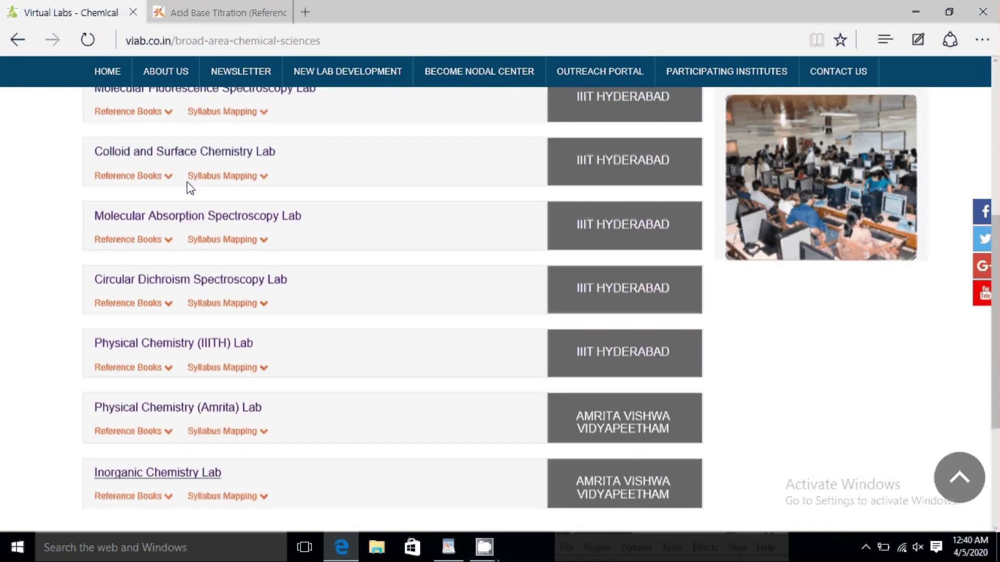
{"action": "scroll", "coordinate": [190, 188], "scroll_direction": "up", "scroll_amount": 5}
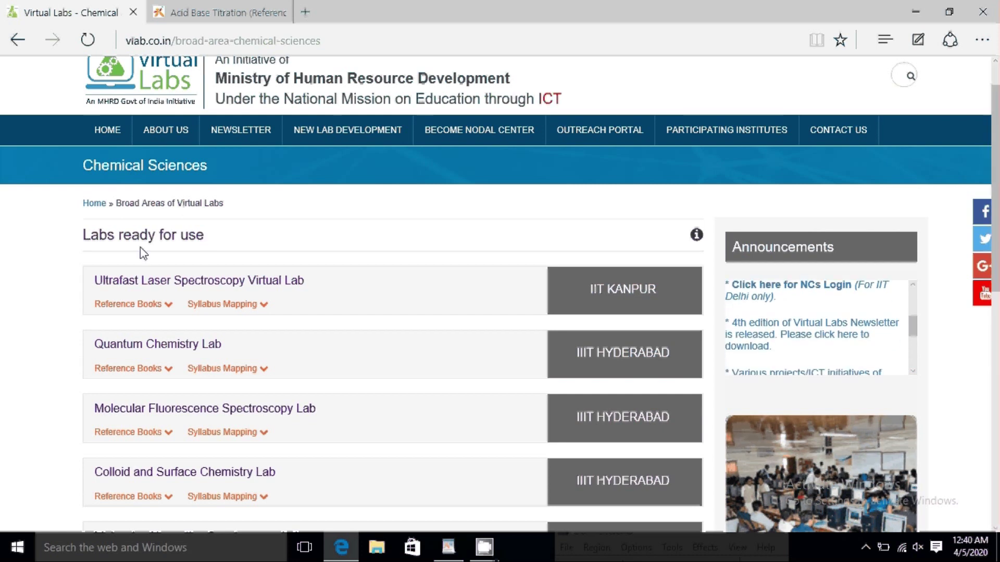
Step: Add a new WordPad line under '2. Online Labs' saying Chrome and Firefox users must install plugins
{"action": "left_click", "coordinate": [451, 548]}
{"action": "left_click", "coordinate": [681, 394]}
{"action": "key", "text": "Return"}
{"action": "key", "text": "Return"}
{"action": "type", "text": "If yo"}
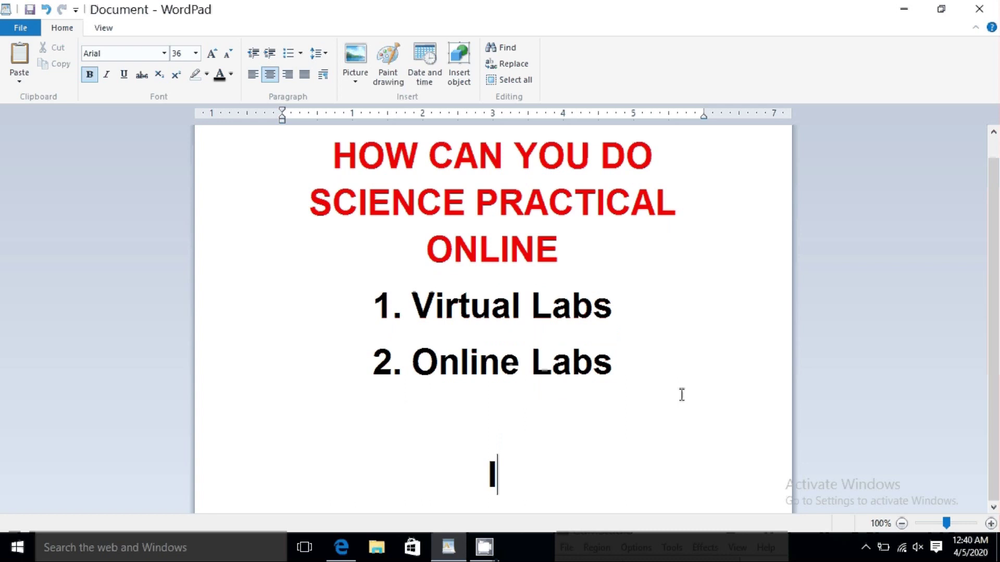
{"action": "type", "text": "u are using Google"}
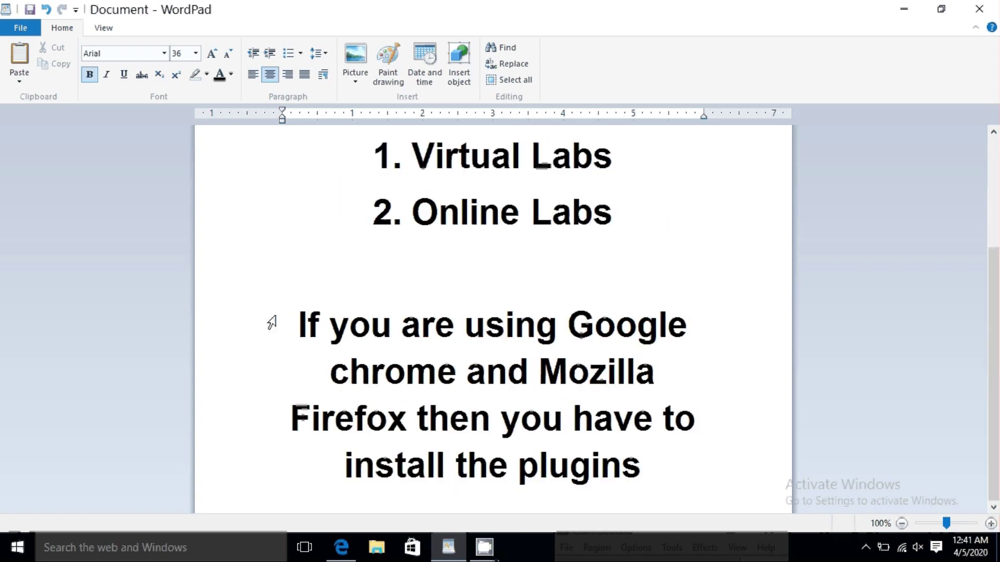
Step: Format the new sentence at 26 points in red, then return to Edge
{"action": "left_click_drag", "start_coordinate": [308, 323], "coordinate": [643, 468]}
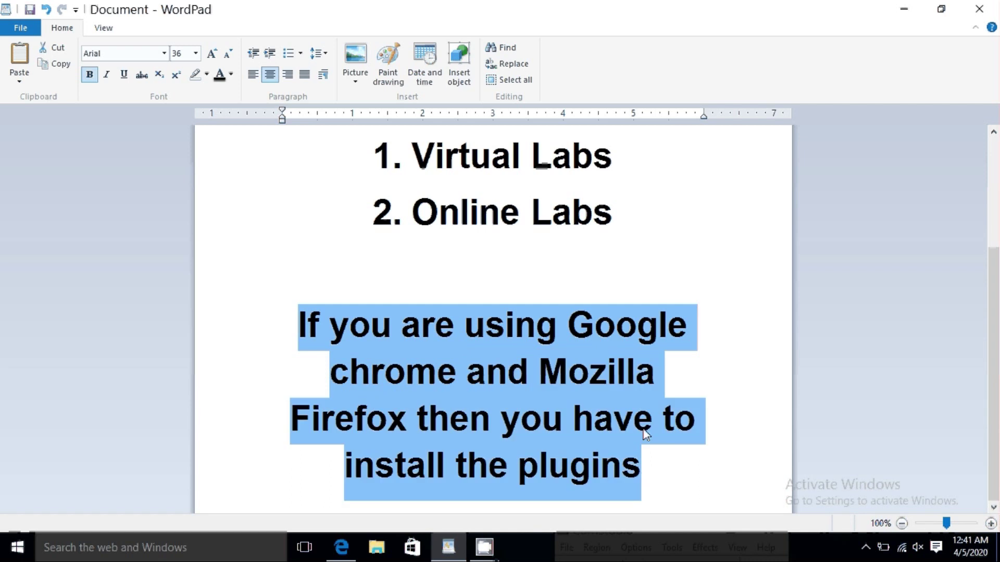
{"action": "key", "text": "ctrl+shift+comma"}
{"action": "key", "text": "ctrl+shift+comma"}
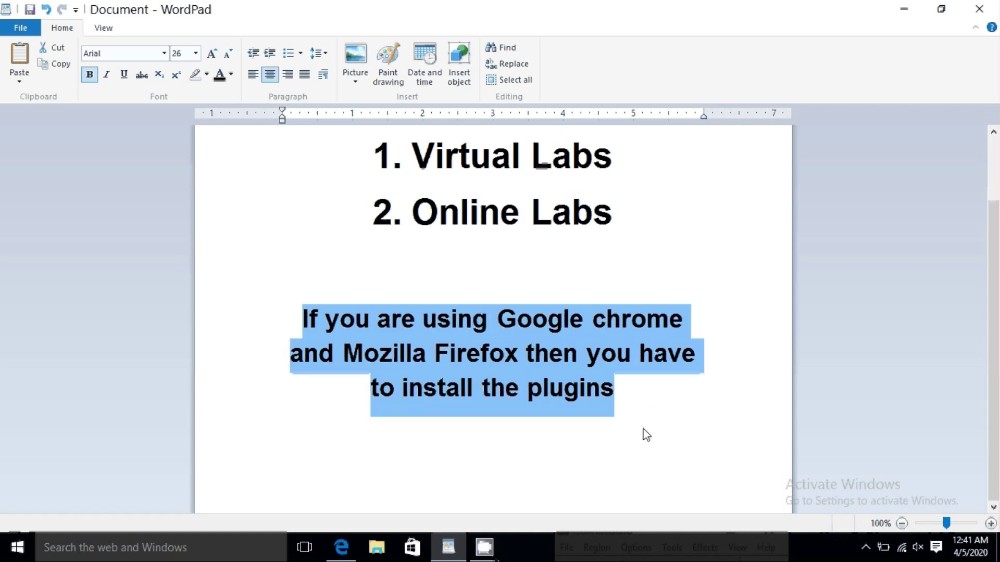
{"action": "left_click", "coordinate": [230, 74]}
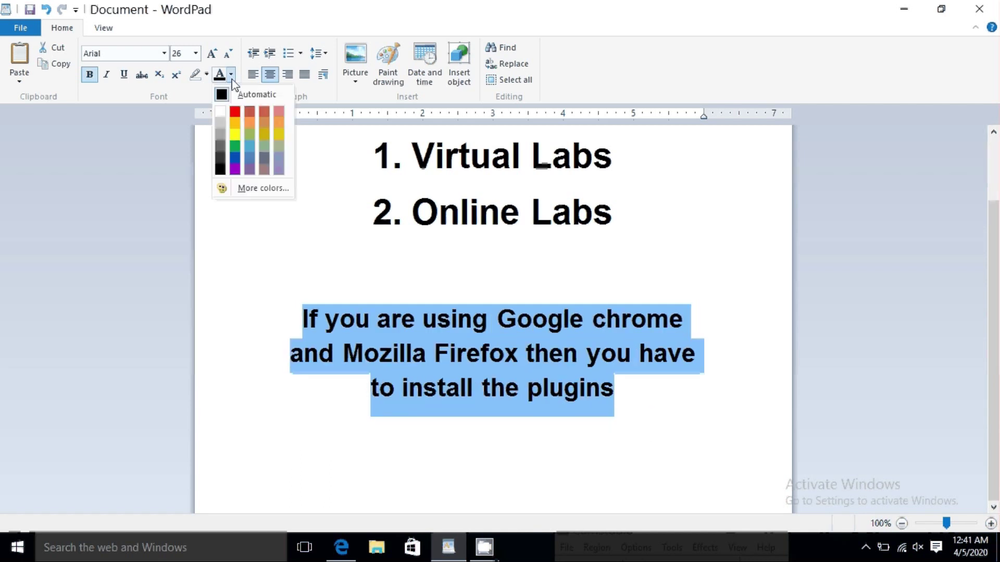
{"action": "left_click", "coordinate": [234, 114]}
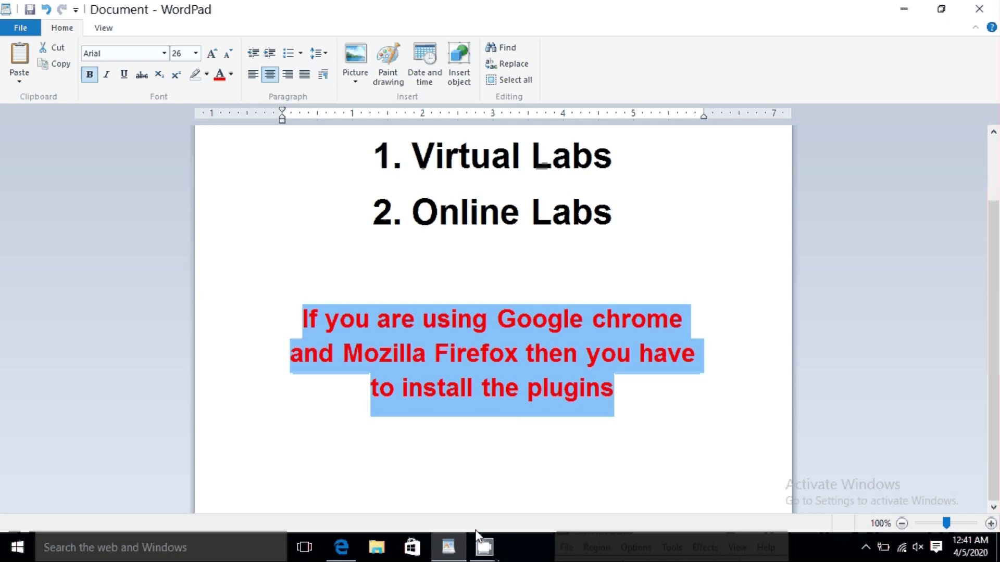
{"action": "left_click", "coordinate": [345, 549]}
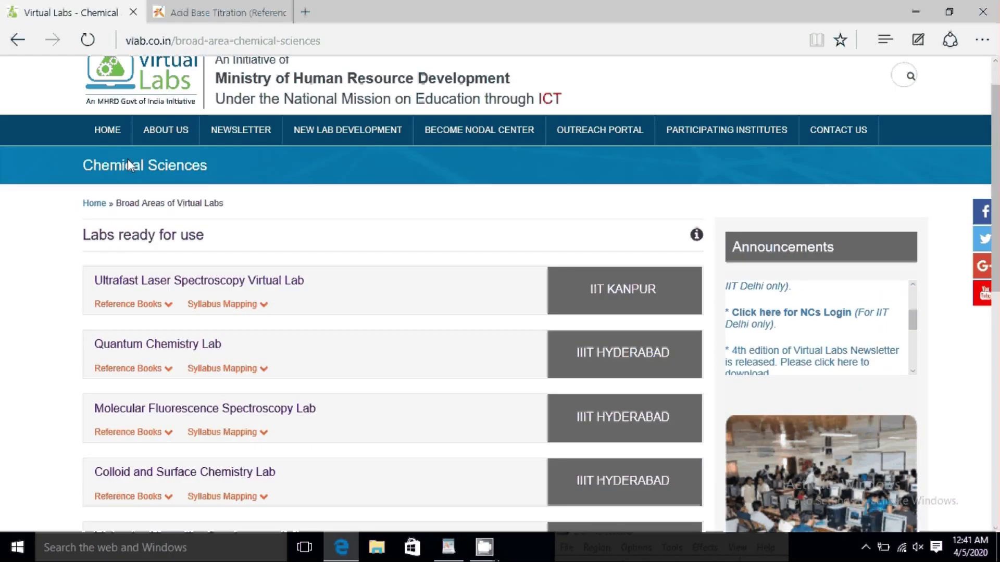
Step: Go to the Virtual Labs home page and select 'Online Labs' in the WordPad note
{"action": "left_click", "coordinate": [107, 130]}
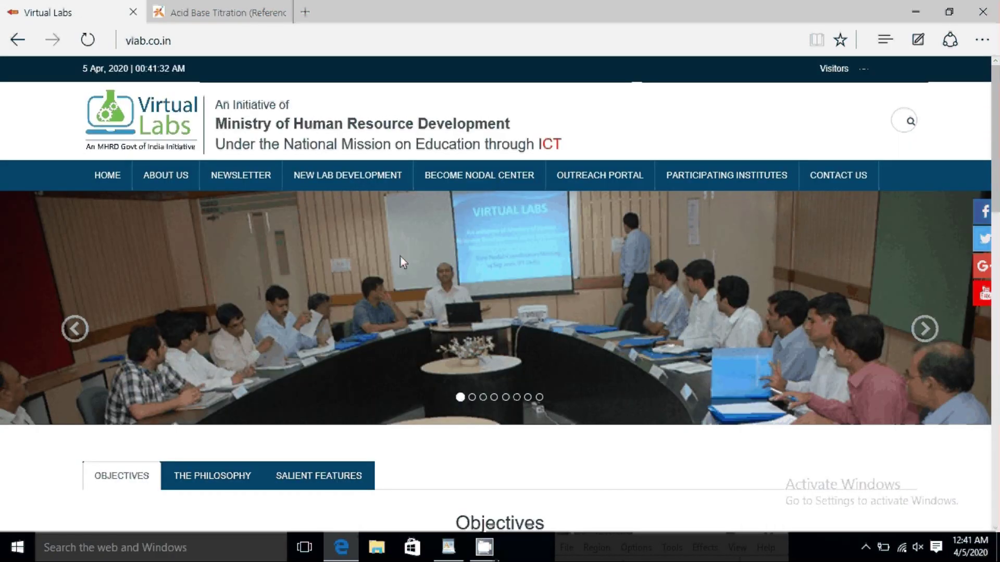
{"action": "left_click", "coordinate": [454, 536]}
{"action": "left_click_drag", "start_coordinate": [627, 225], "coordinate": [396, 228]}
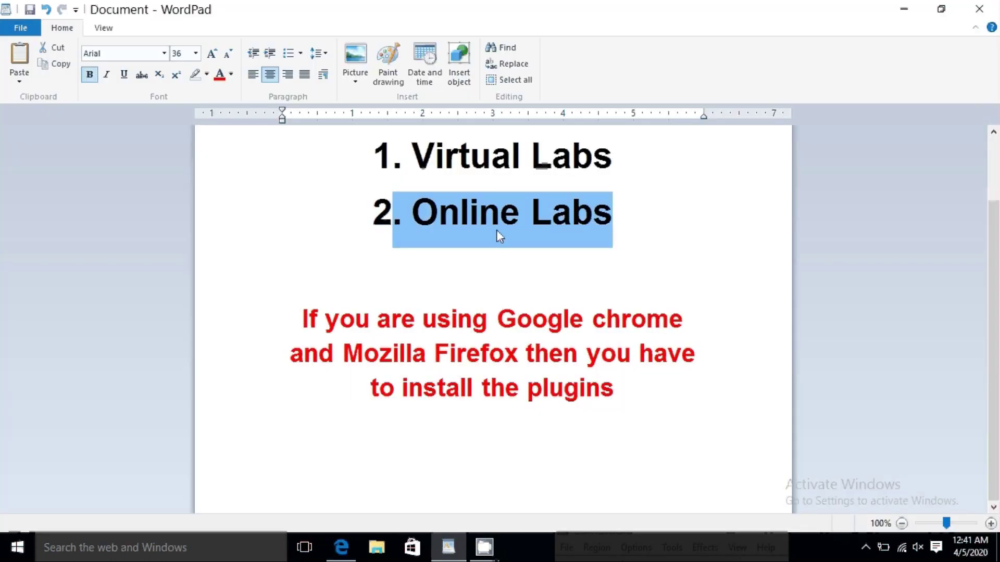
Step: Minimize WordPad, close Edge with all its tabs, and select the Google Chrome desktop shortcut
{"action": "left_click", "coordinate": [904, 10]}
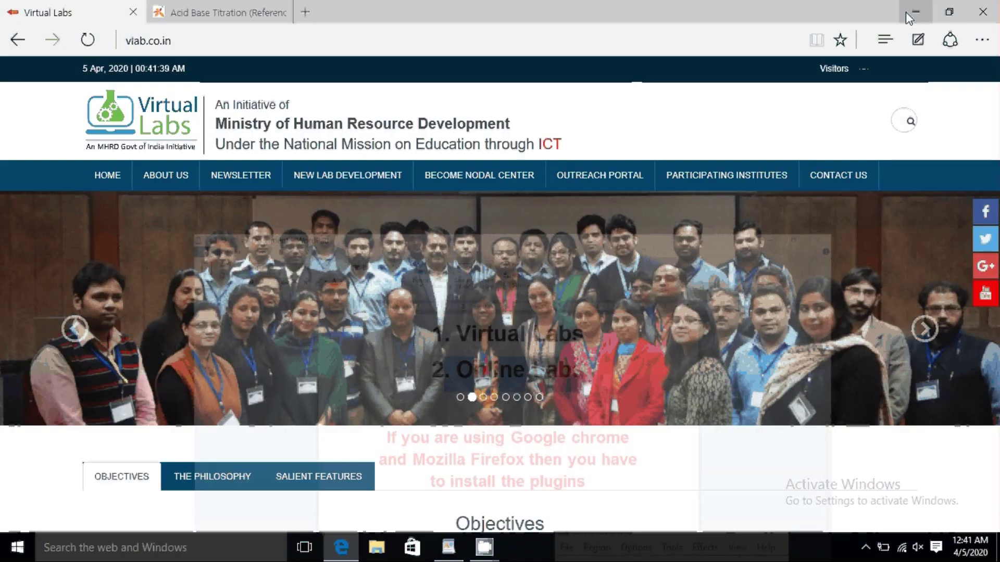
{"action": "left_click", "coordinate": [992, 10]}
{"action": "left_click", "coordinate": [427, 304]}
{"action": "left_click", "coordinate": [151, 213]}
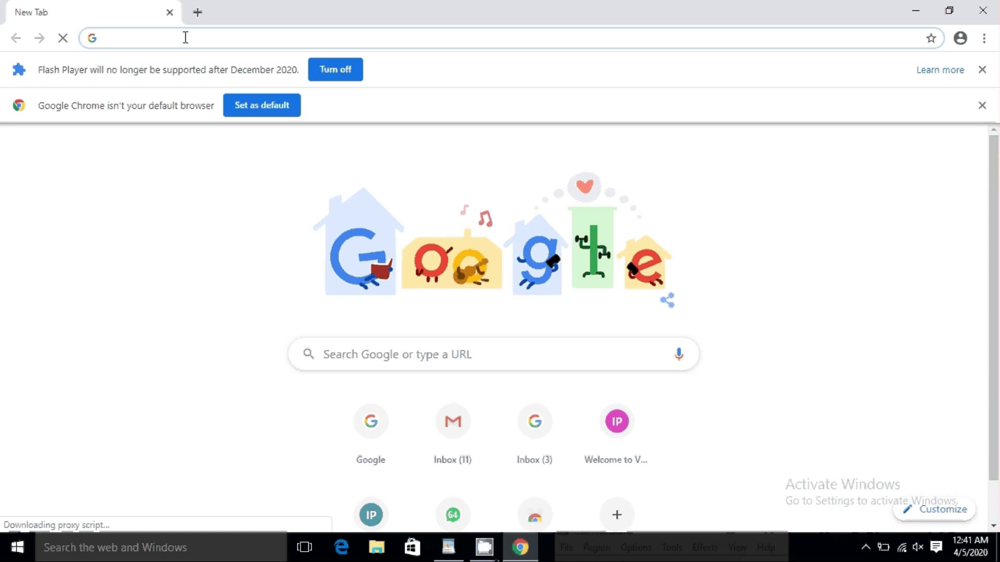
Step: Search Google for online labs and open the 'Online Labs for schools' result at olabs.edu.in
{"action": "left_click", "coordinate": [186, 38]}
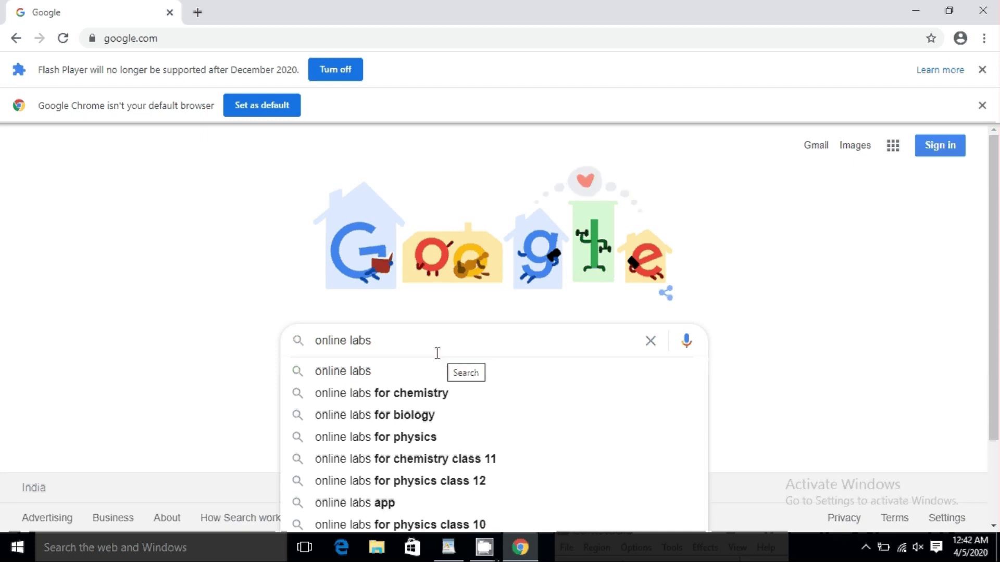
{"action": "key", "text": "Return"}
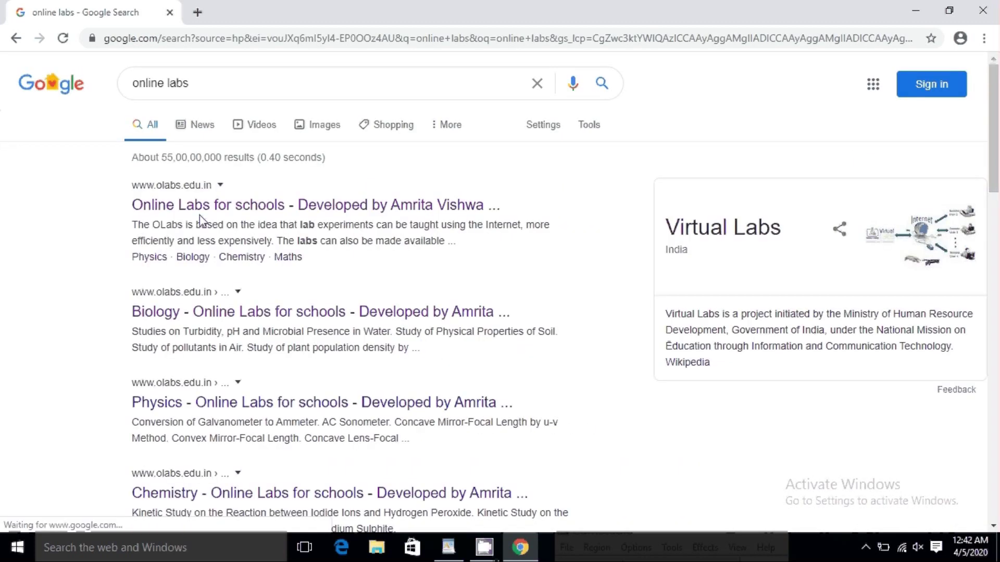
{"action": "left_click", "coordinate": [224, 208]}
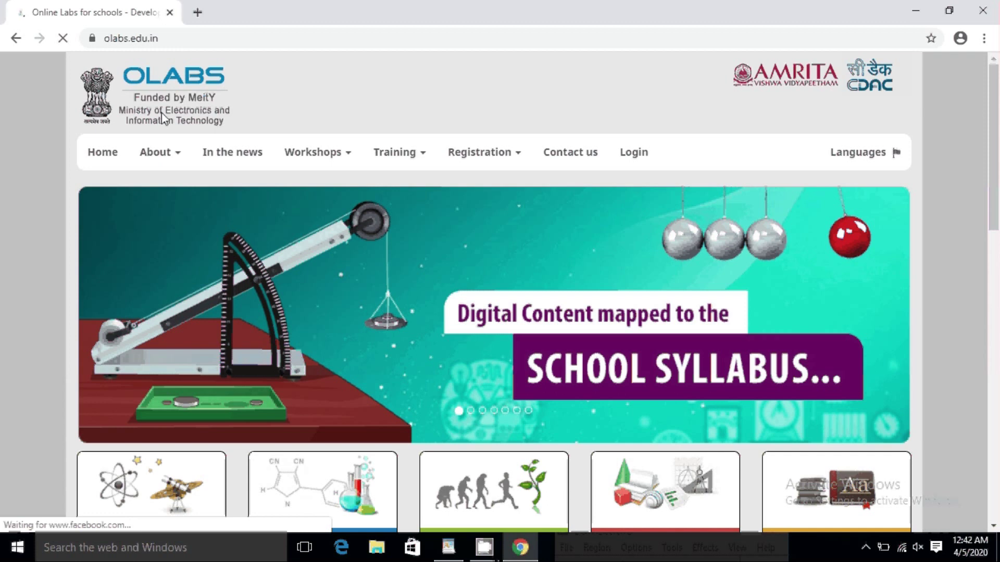
Step: Look over the Contact us page and its footer credits, then open the FAQ page
{"action": "mouse_move", "coordinate": [156, 148]}
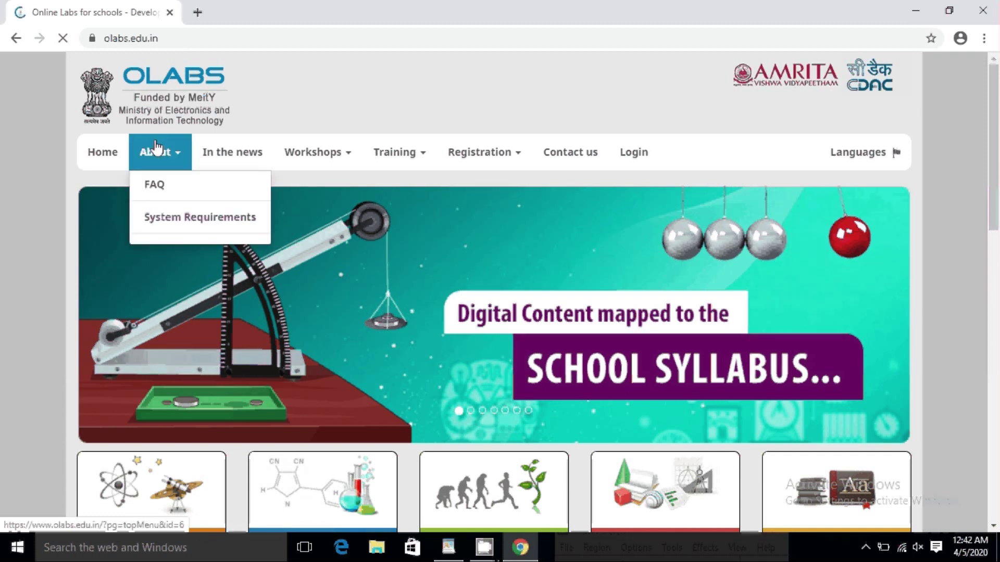
{"action": "mouse_move", "coordinate": [505, 155]}
{"action": "left_click", "coordinate": [553, 154]}
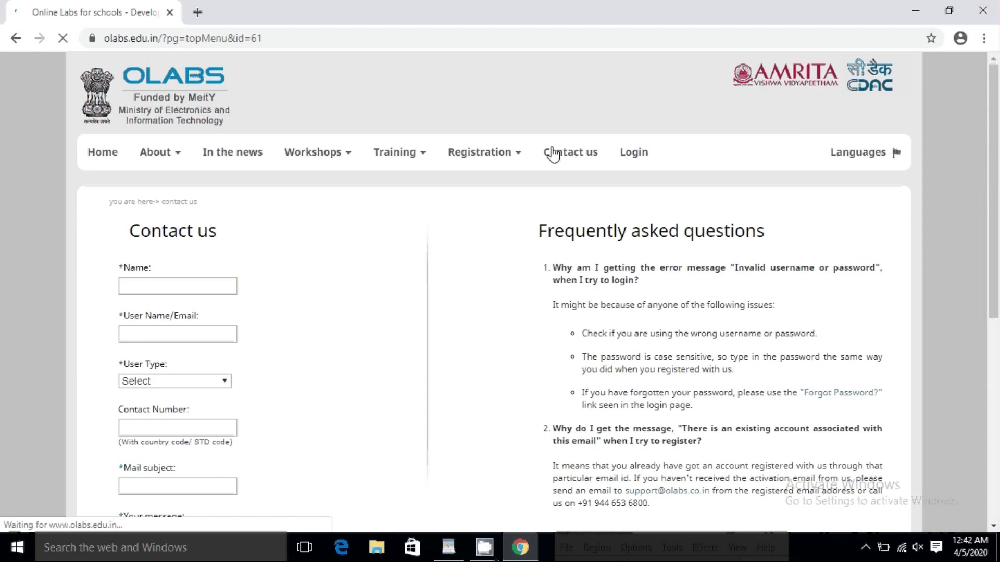
{"action": "scroll", "coordinate": [625, 264], "scroll_direction": "down", "scroll_amount": 3}
{"action": "scroll", "coordinate": [620, 260], "scroll_direction": "down", "scroll_amount": 5}
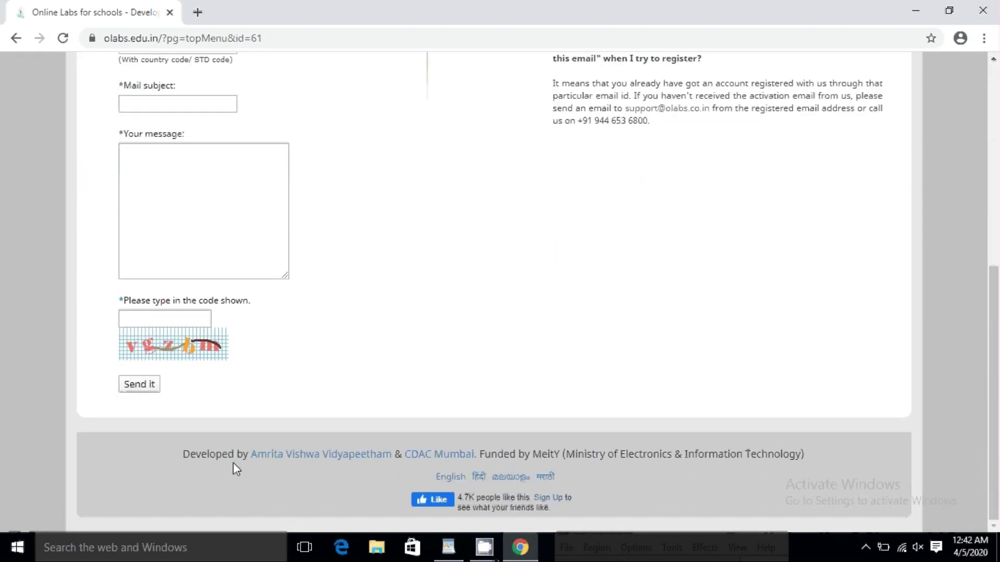
{"action": "left_click_drag", "start_coordinate": [252, 459], "coordinate": [477, 463]}
{"action": "left_click_drag", "start_coordinate": [821, 460], "coordinate": [170, 465]}
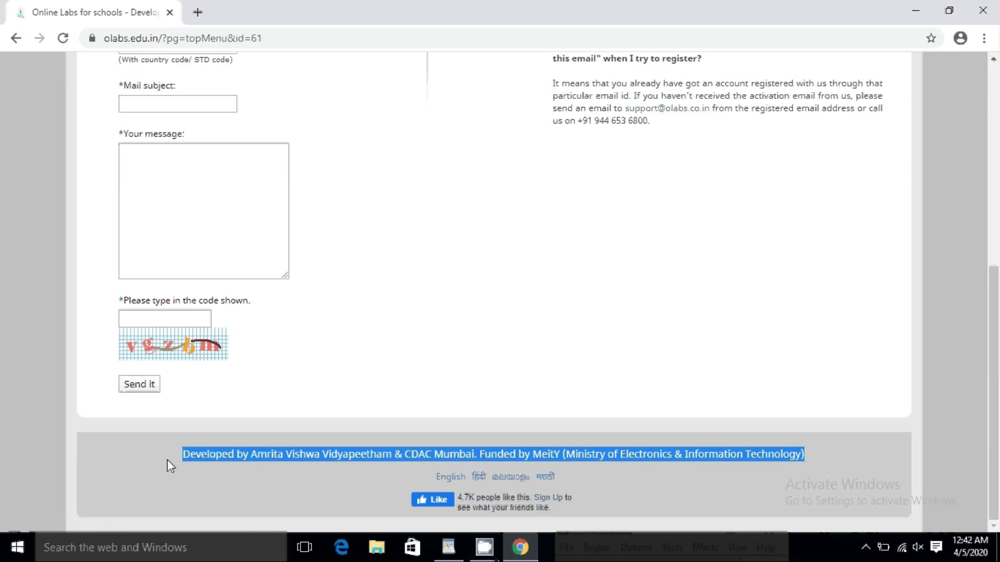
{"action": "scroll", "coordinate": [168, 442], "scroll_direction": "up", "scroll_amount": 7}
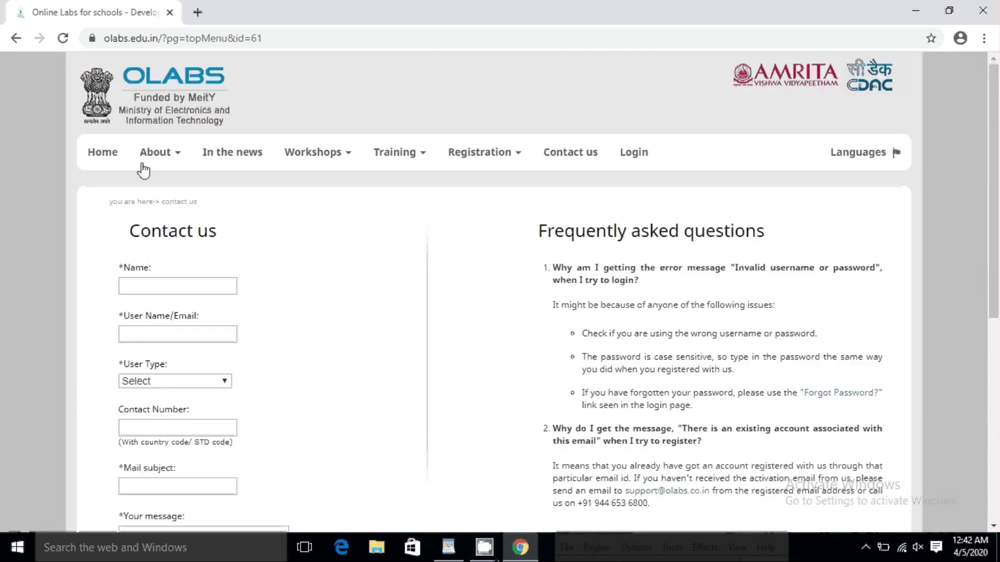
{"action": "mouse_move", "coordinate": [144, 156]}
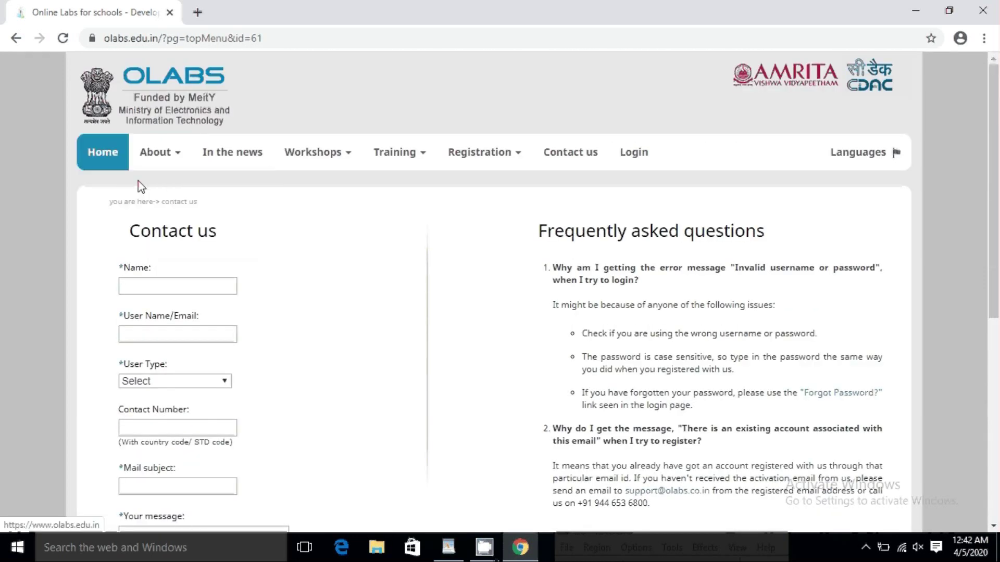
{"action": "left_click", "coordinate": [157, 200]}
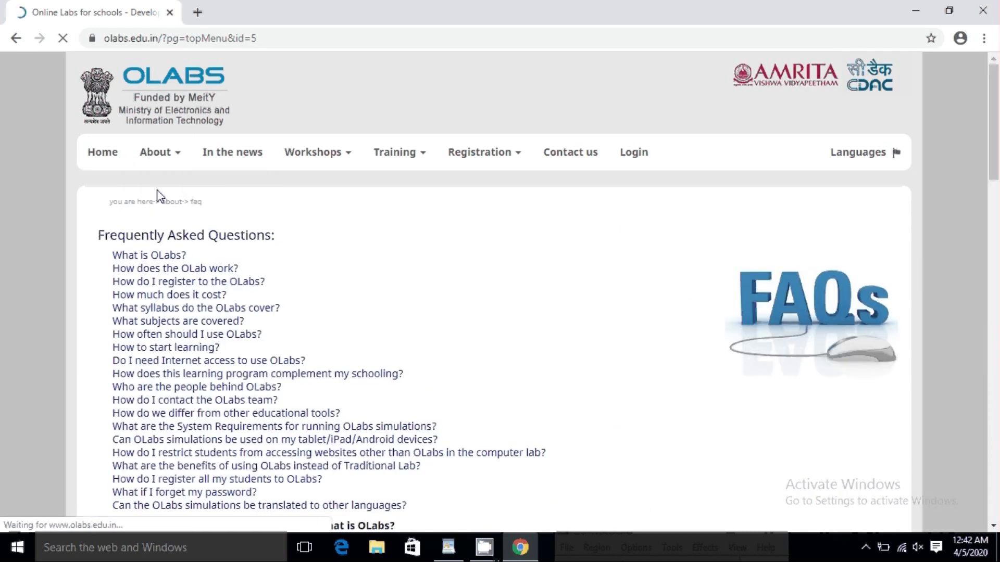
Step: Open About > System Requirements and highlight the Java, Flash Player and web browser requirements
{"action": "mouse_move", "coordinate": [166, 161]}
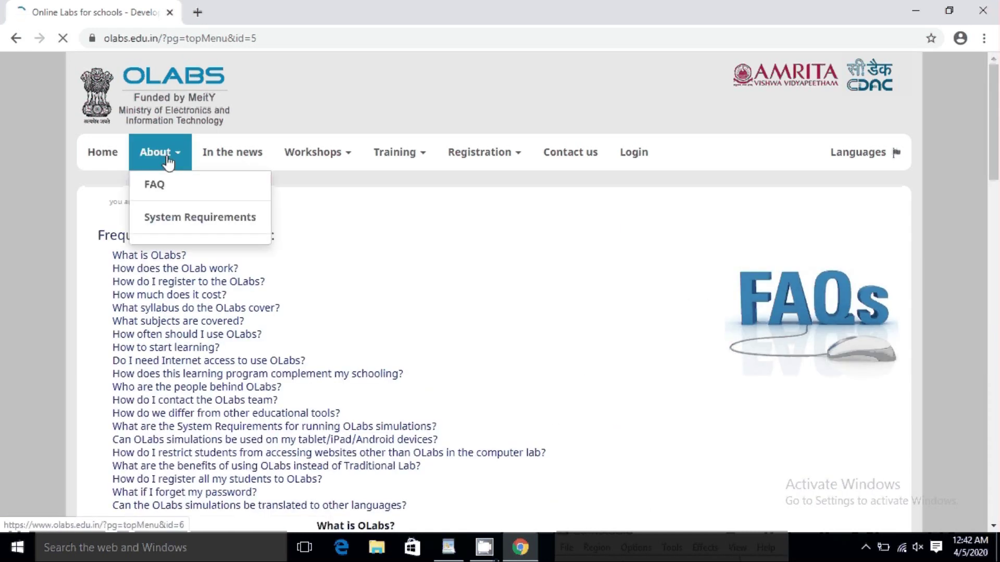
{"action": "left_click", "coordinate": [168, 220]}
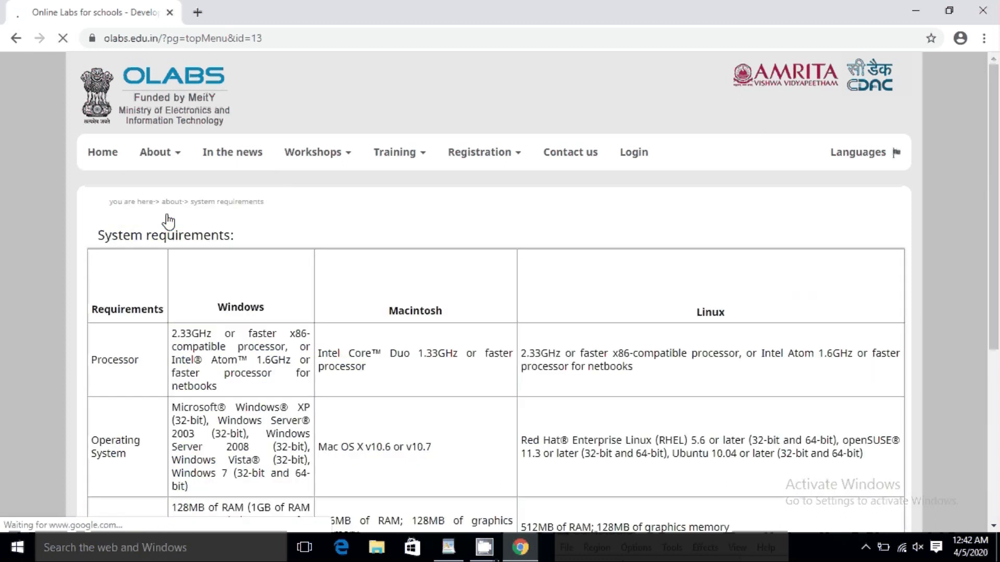
{"action": "scroll", "coordinate": [304, 340], "scroll_direction": "down", "scroll_amount": 3}
{"action": "scroll", "coordinate": [303, 339], "scroll_direction": "down", "scroll_amount": 2}
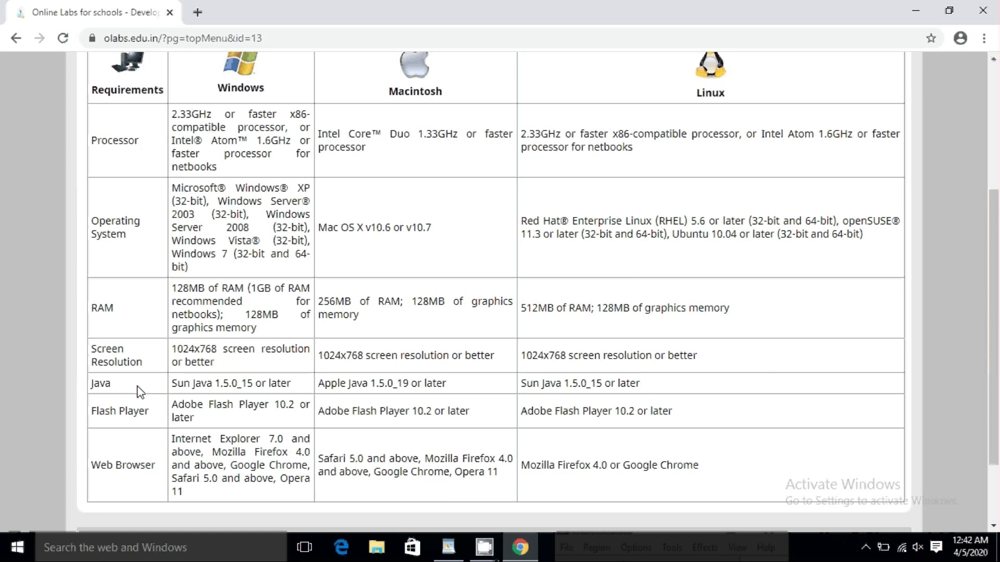
{"action": "left_click_drag", "start_coordinate": [101, 383], "coordinate": [698, 464]}
{"action": "scroll", "coordinate": [724, 458], "scroll_direction": "up", "scroll_amount": 5}
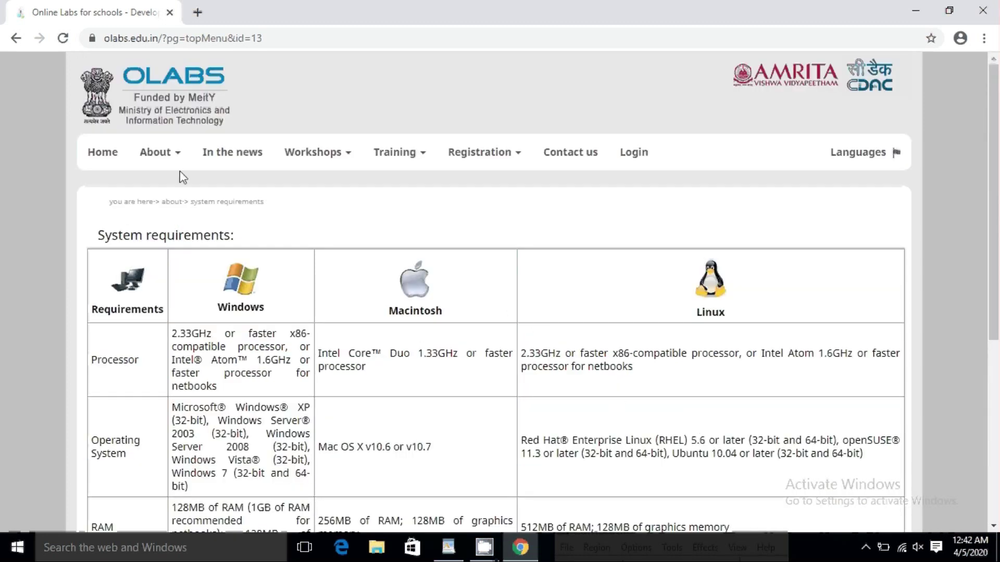
Step: Return to the OLabs home page and highlight the Physics/Chemistry/Biology line and syllabus-alignment feature
{"action": "mouse_move", "coordinate": [166, 157]}
{"action": "left_click", "coordinate": [109, 159]}
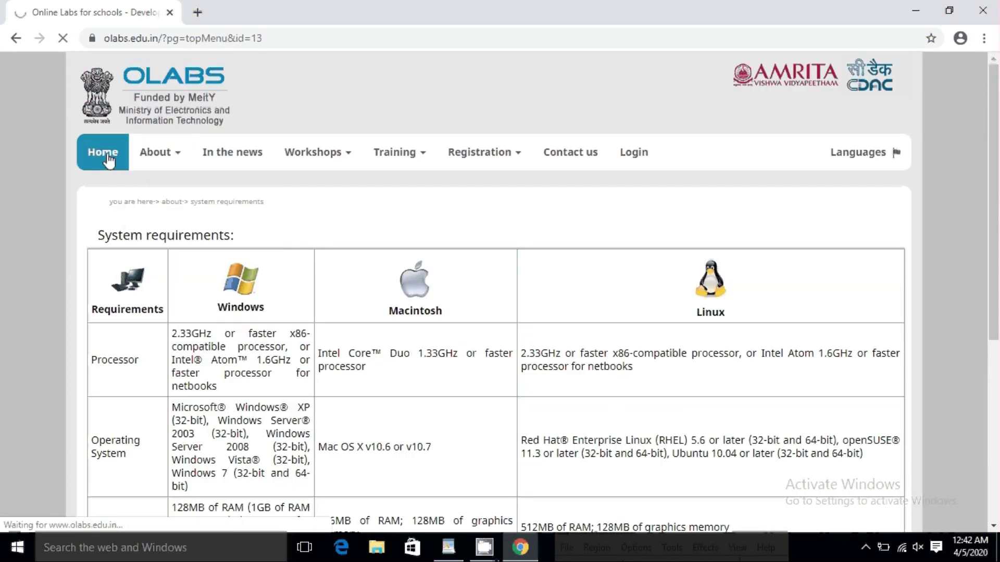
{"action": "scroll", "coordinate": [387, 267], "scroll_direction": "down", "scroll_amount": 3}
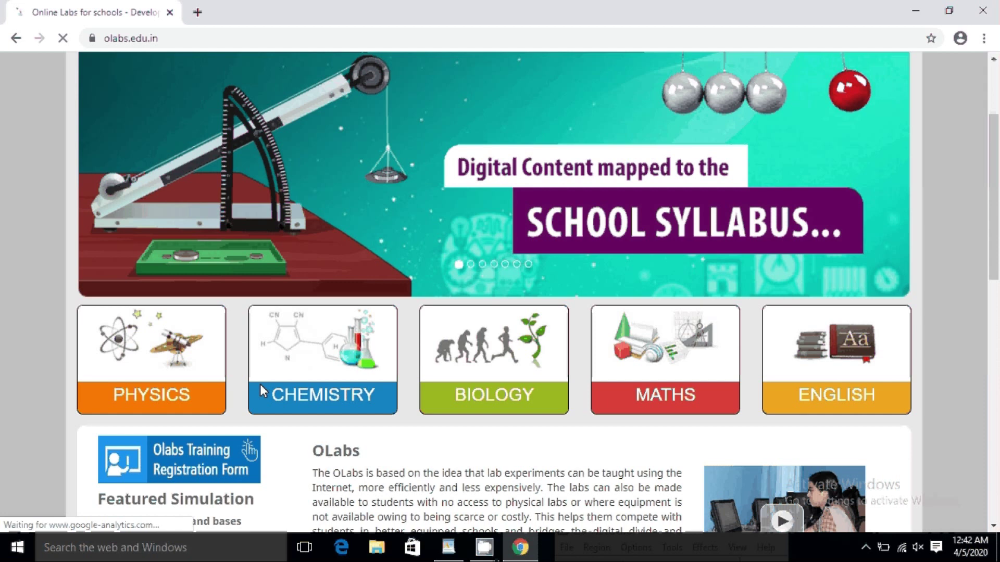
{"action": "scroll", "coordinate": [502, 431], "scroll_direction": "down", "scroll_amount": 2}
{"action": "scroll", "coordinate": [502, 431], "scroll_direction": "down", "scroll_amount": 3}
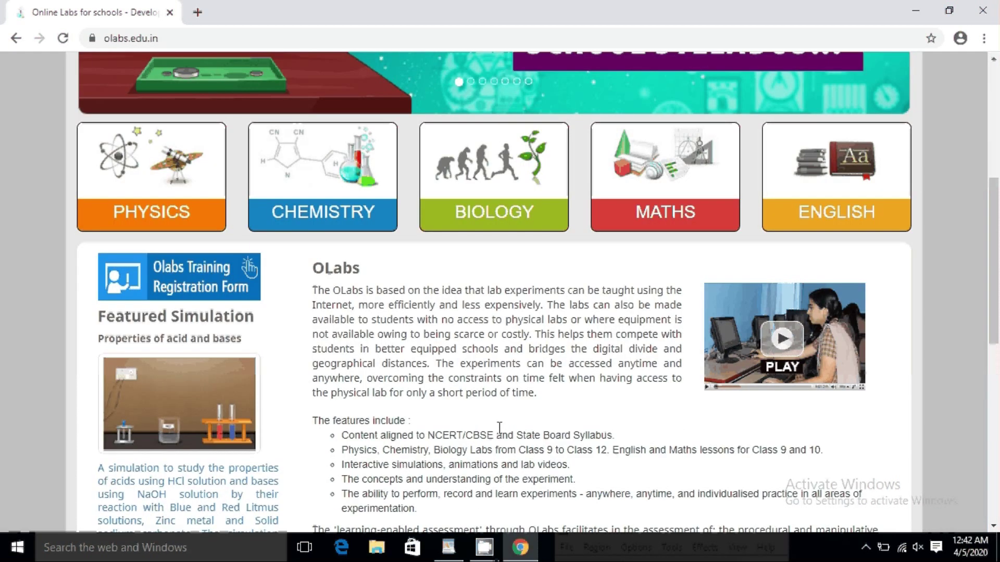
{"action": "scroll", "coordinate": [499, 428], "scroll_direction": "down", "scroll_amount": 1}
{"action": "left_click_drag", "start_coordinate": [342, 412], "coordinate": [784, 428]}
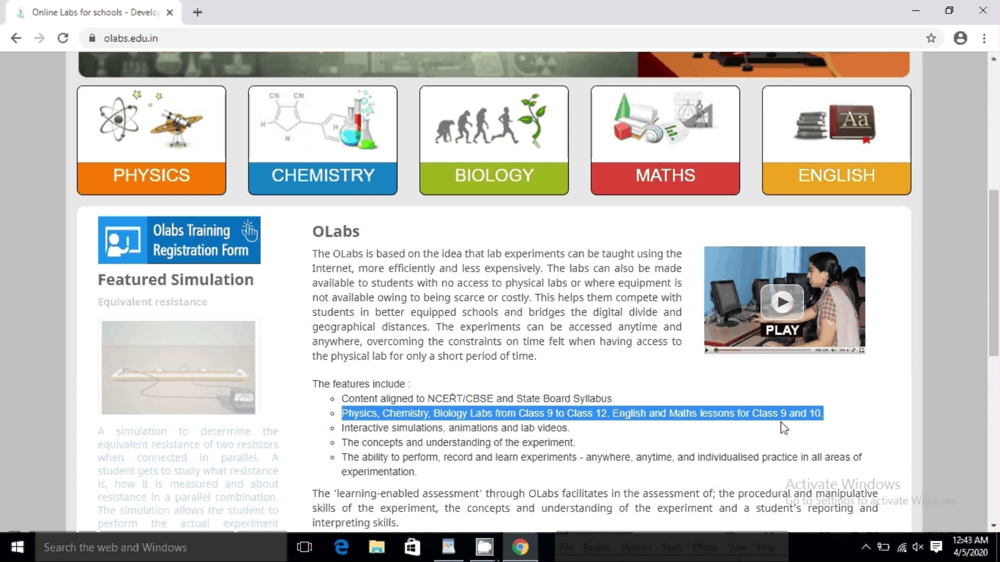
{"action": "left_click", "coordinate": [343, 406]}
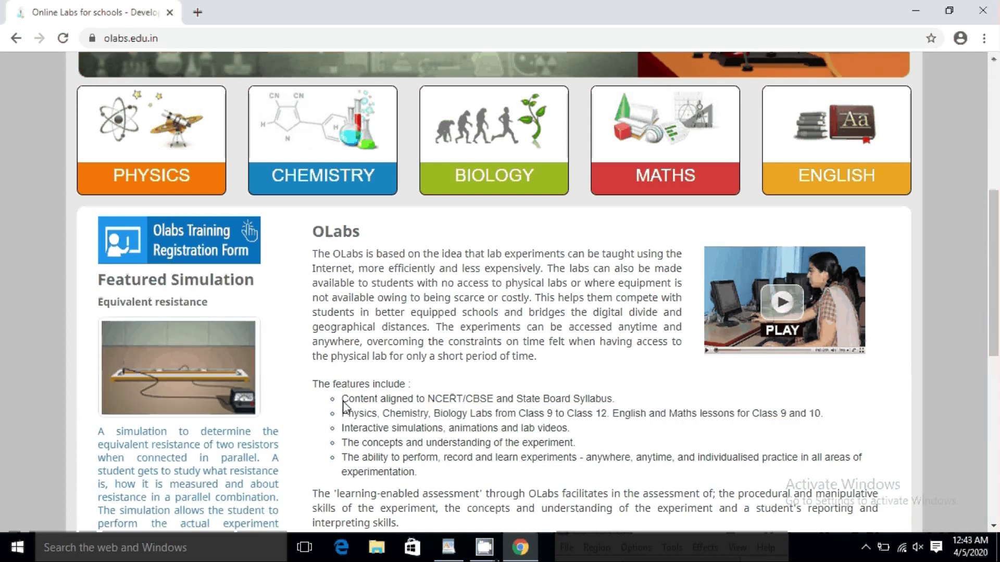
{"action": "left_click_drag", "start_coordinate": [343, 406], "coordinate": [624, 409]}
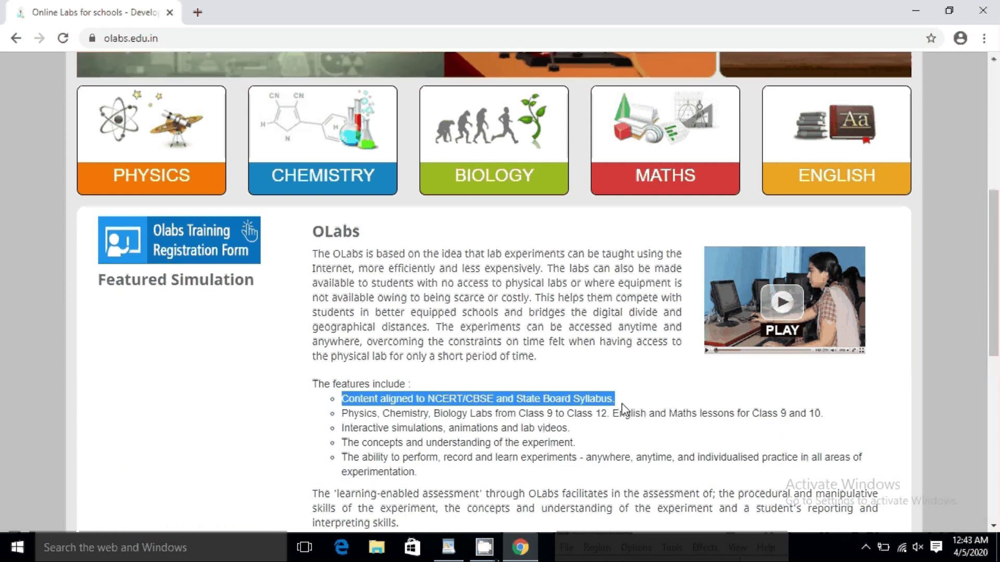
Step: Scroll through the rest of the home page and open the English lessons page
{"action": "scroll", "coordinate": [624, 410], "scroll_direction": "down", "scroll_amount": 5}
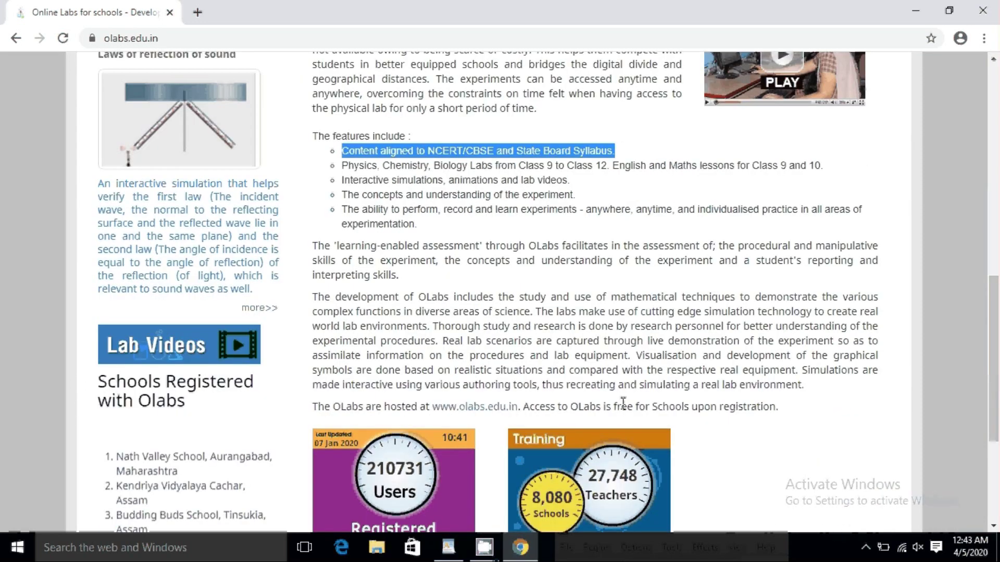
{"action": "scroll", "coordinate": [623, 404], "scroll_direction": "down", "scroll_amount": 1}
{"action": "scroll", "coordinate": [589, 457], "scroll_direction": "down", "scroll_amount": 2}
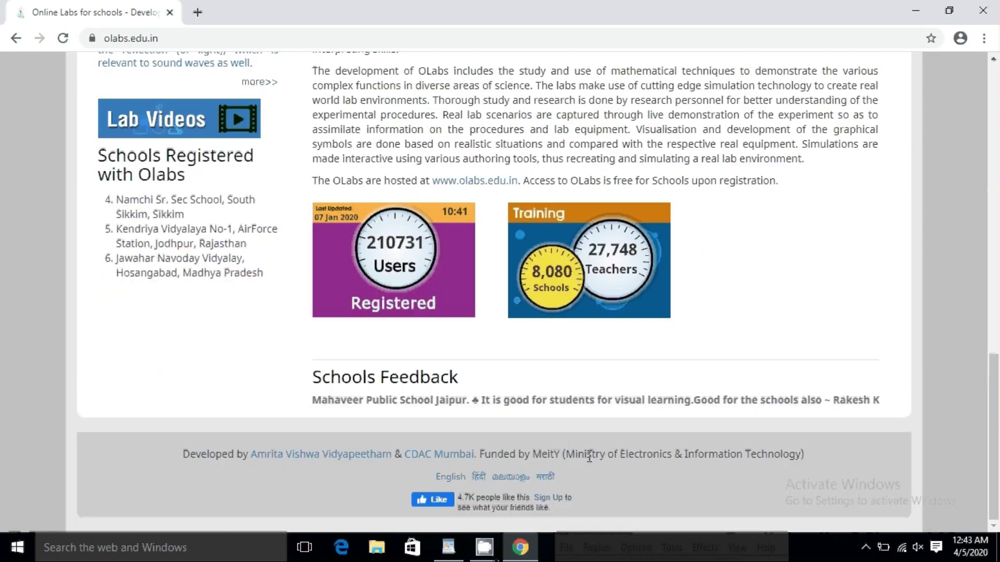
{"action": "scroll", "coordinate": [585, 320], "scroll_direction": "up", "scroll_amount": 10}
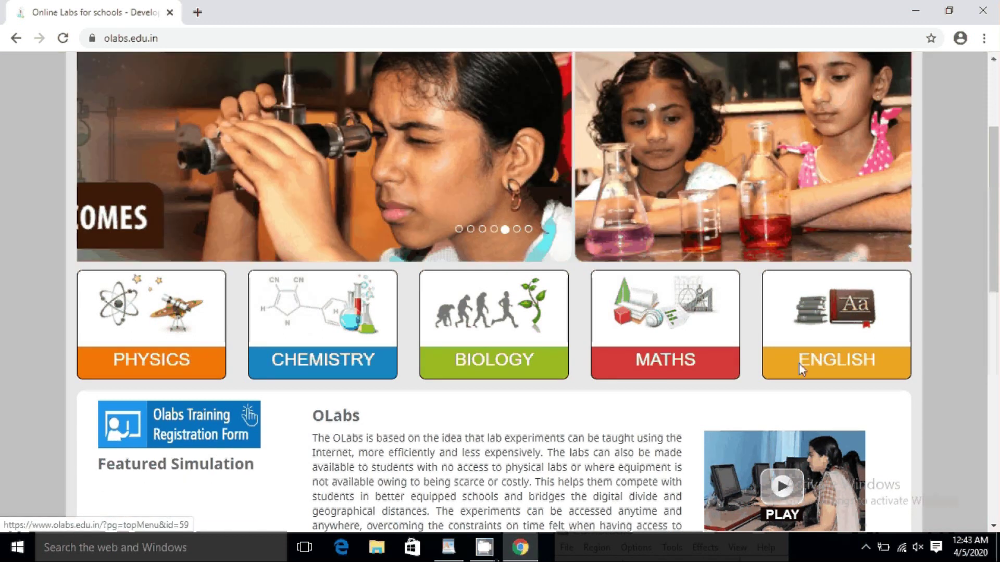
{"action": "left_click", "coordinate": [805, 364]}
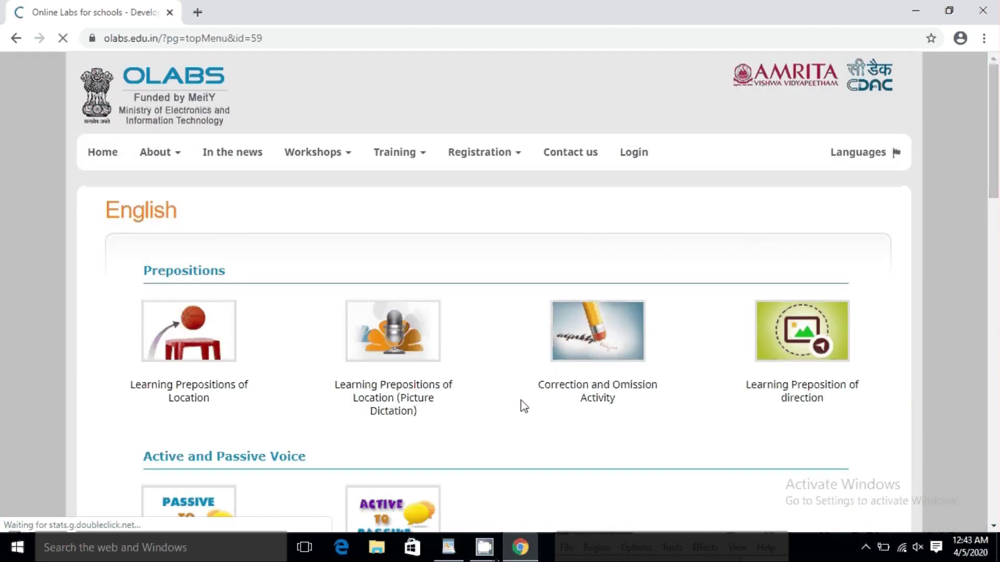
Step: Leave the English page for the OLabs home page and open the Chemistry experiments page
{"action": "scroll", "coordinate": [759, 397], "scroll_direction": "down", "scroll_amount": 1}
{"action": "scroll", "coordinate": [759, 397], "scroll_direction": "up", "scroll_amount": 2}
{"action": "left_click", "coordinate": [16, 38]}
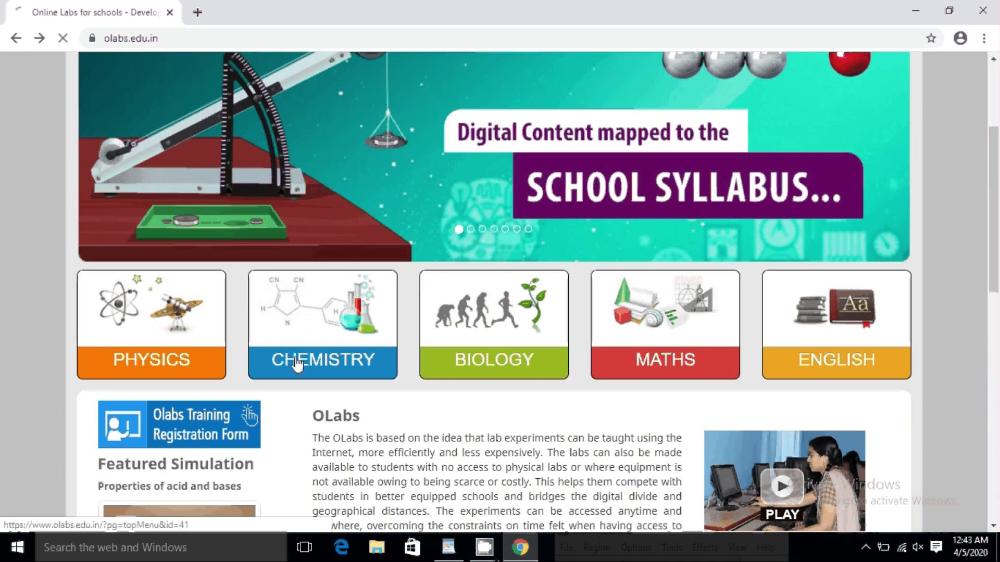
{"action": "left_click", "coordinate": [296, 364]}
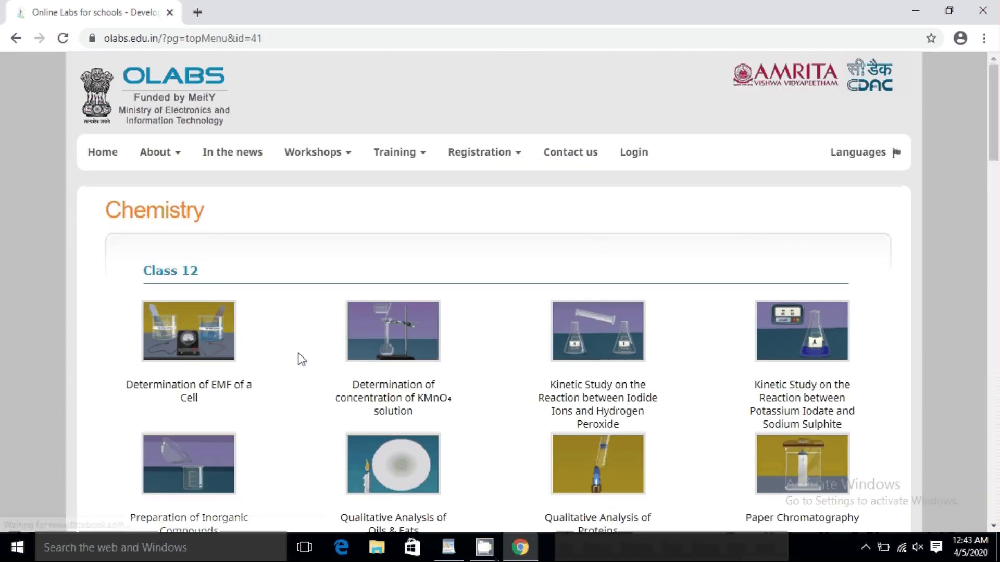
Step: Scroll down to the Class 11 chemistry section and open the pH Determination experiment
{"action": "scroll", "coordinate": [164, 261], "scroll_direction": "down", "scroll_amount": 3}
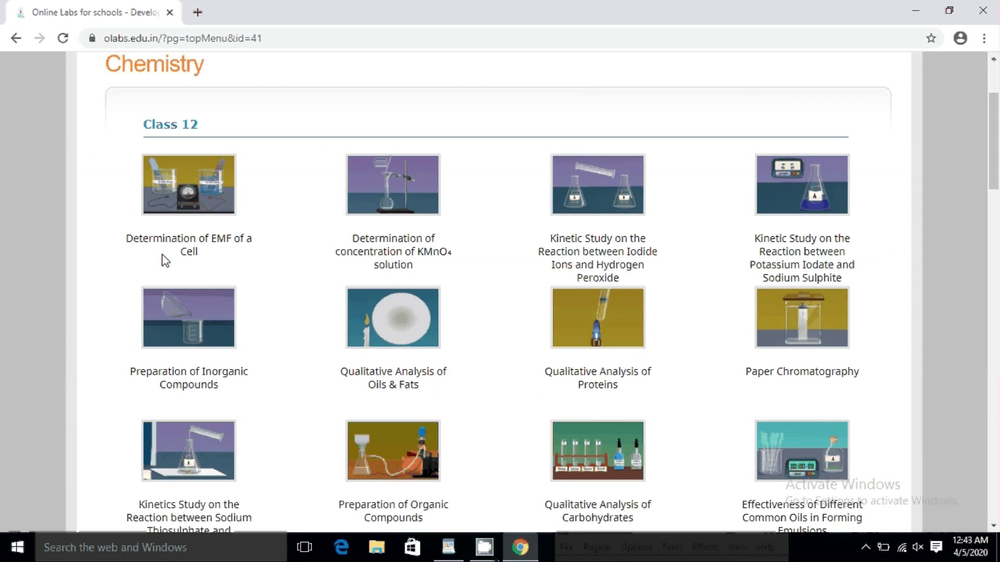
{"action": "scroll", "coordinate": [162, 255], "scroll_direction": "down", "scroll_amount": 3}
{"action": "scroll", "coordinate": [161, 261], "scroll_direction": "down", "scroll_amount": 4}
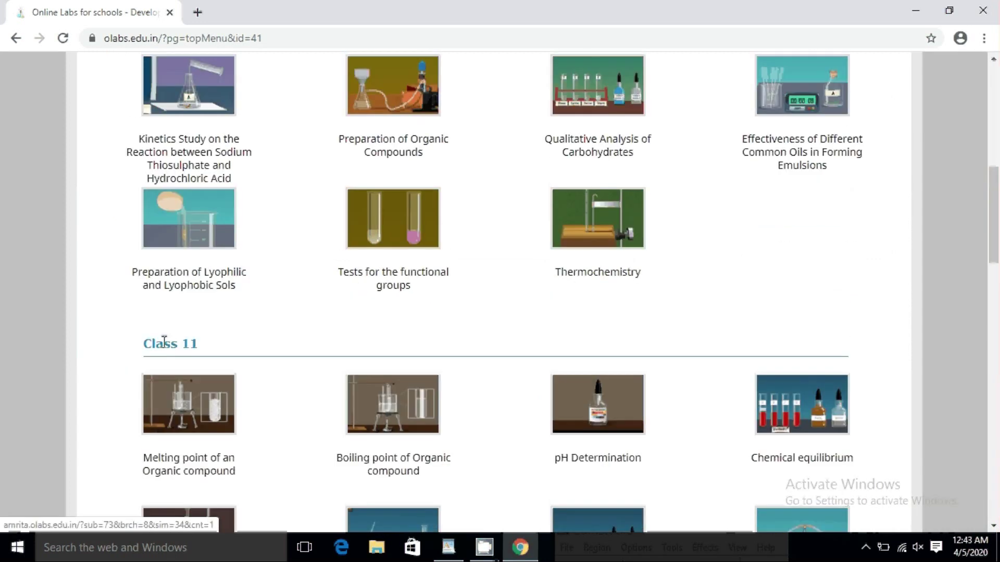
{"action": "scroll", "coordinate": [164, 343], "scroll_direction": "down", "scroll_amount": 10}
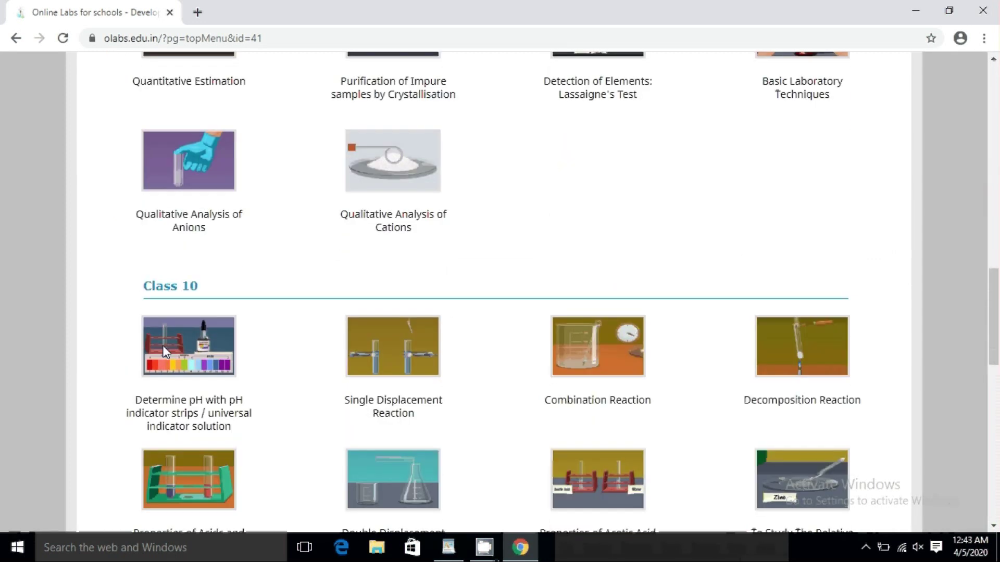
{"action": "scroll", "coordinate": [162, 345], "scroll_direction": "down", "scroll_amount": 13}
{"action": "scroll", "coordinate": [166, 351], "scroll_direction": "down", "scroll_amount": 3}
{"action": "scroll", "coordinate": [164, 343], "scroll_direction": "up", "scroll_amount": 14}
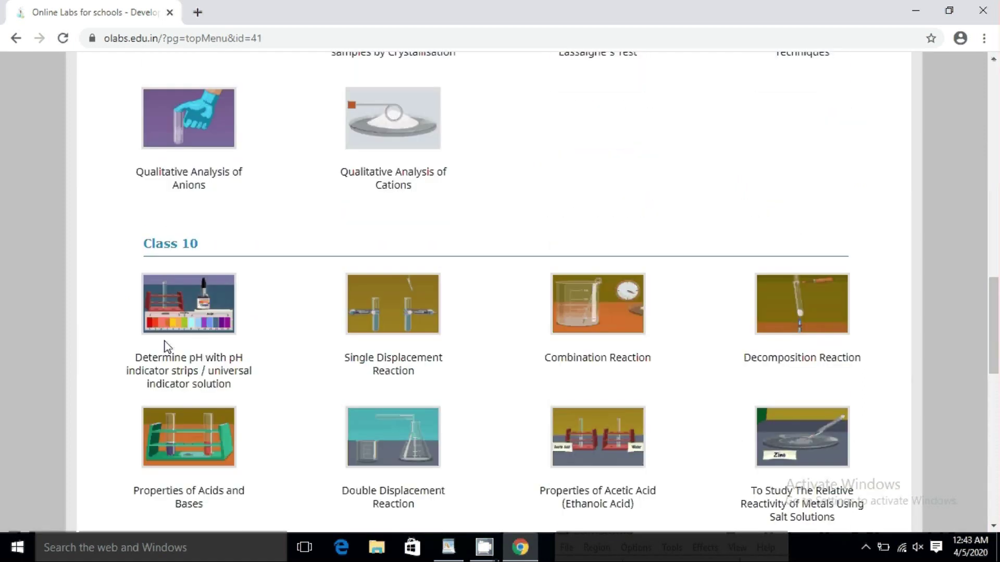
{"action": "scroll", "coordinate": [166, 347], "scroll_direction": "up", "scroll_amount": 7}
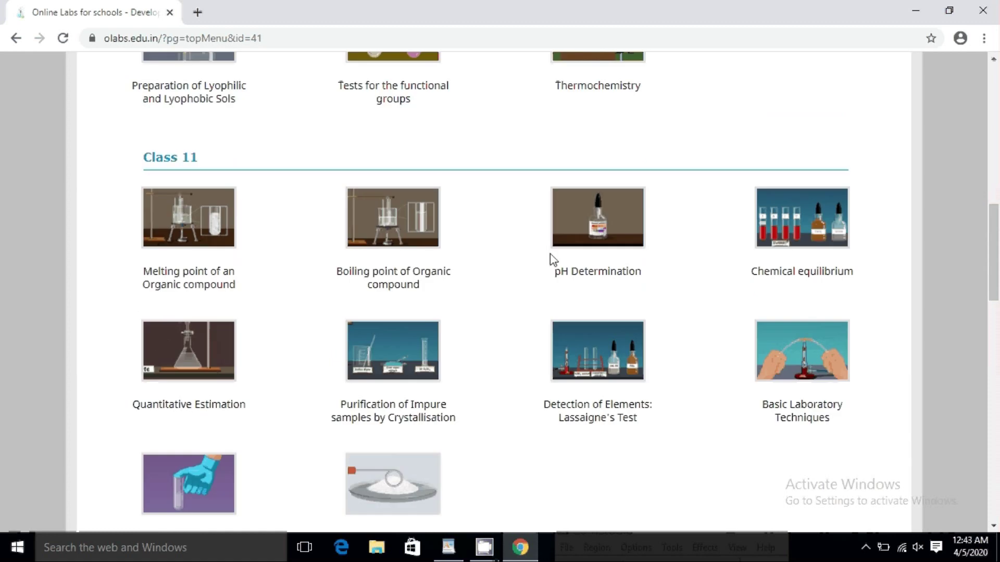
{"action": "left_click", "coordinate": [582, 272]}
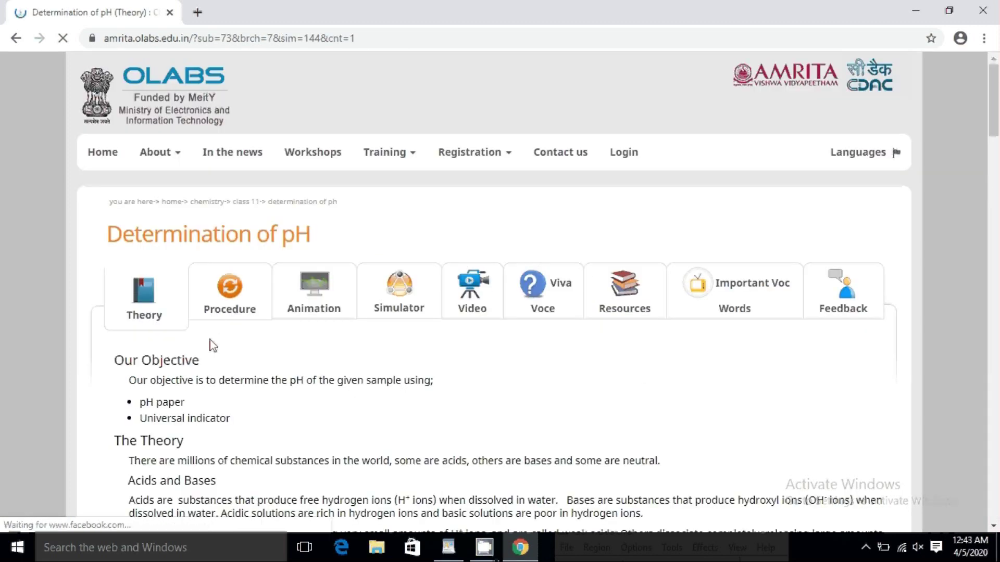
Step: Read through the Theory tab of Determination of pH
{"action": "scroll", "coordinate": [212, 346], "scroll_direction": "down", "scroll_amount": 1}
{"action": "scroll", "coordinate": [148, 241], "scroll_direction": "down", "scroll_amount": 1}
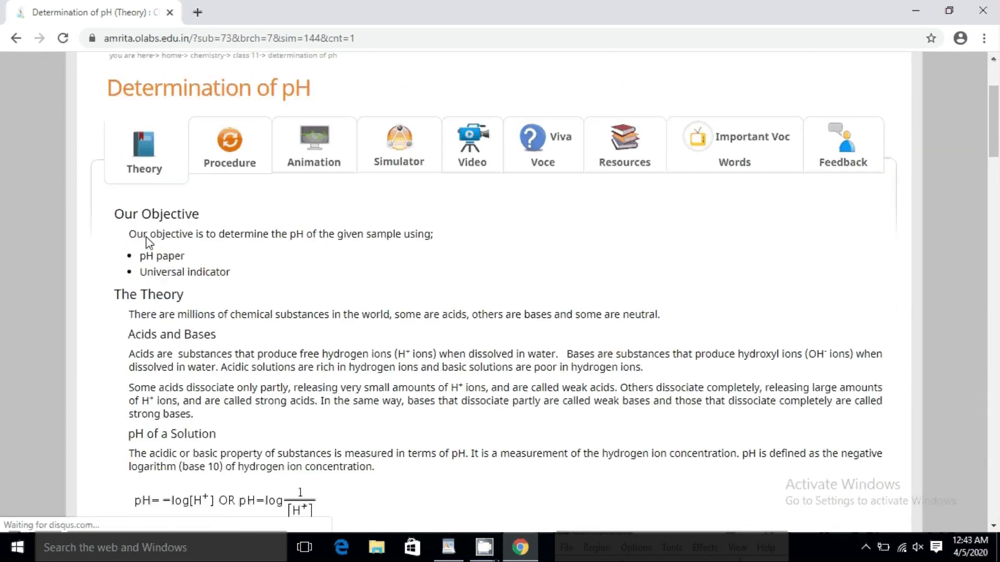
{"action": "scroll", "coordinate": [172, 297], "scroll_direction": "down", "scroll_amount": 3}
{"action": "scroll", "coordinate": [174, 308], "scroll_direction": "down", "scroll_amount": 5}
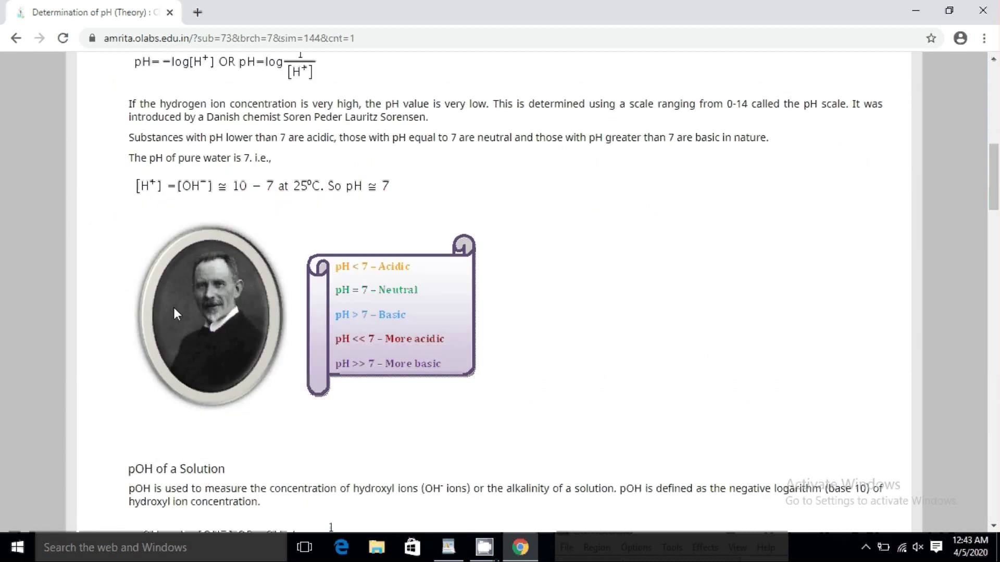
{"action": "scroll", "coordinate": [177, 300], "scroll_direction": "up", "scroll_amount": 10}
Step: Read through the Procedure tab's materials required and pH paper and universal indicator steps
{"action": "left_click", "coordinate": [227, 296]}
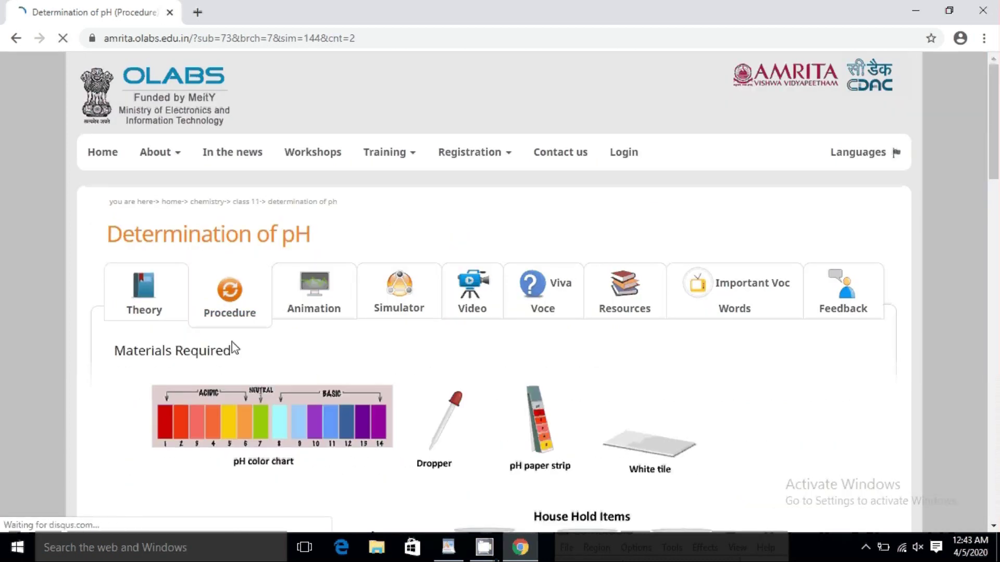
{"action": "scroll", "coordinate": [236, 349], "scroll_direction": "down", "scroll_amount": 2}
{"action": "scroll", "coordinate": [236, 349], "scroll_direction": "down", "scroll_amount": 12}
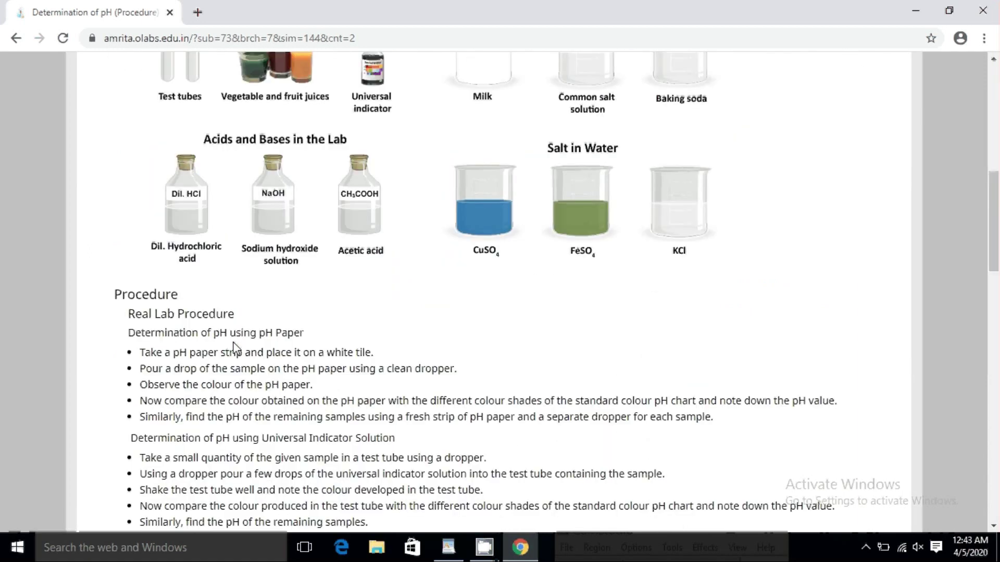
{"action": "scroll", "coordinate": [241, 331], "scroll_direction": "up", "scroll_amount": 7}
{"action": "scroll", "coordinate": [242, 333], "scroll_direction": "up", "scroll_amount": 8}
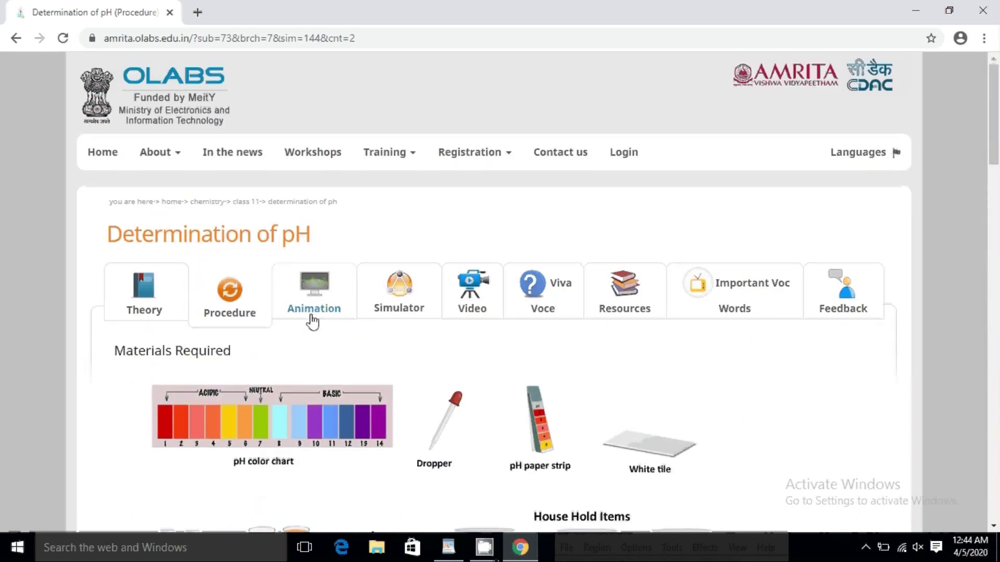
Step: Play the pH Determination demonstration video on the Animation tab
{"action": "left_click", "coordinate": [312, 319]}
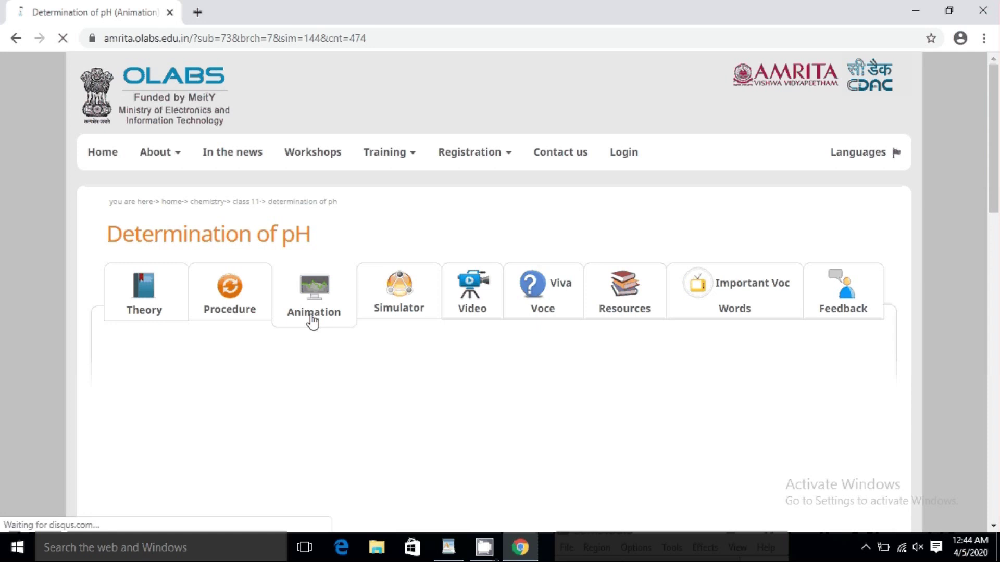
{"action": "scroll", "coordinate": [323, 354], "scroll_direction": "down", "scroll_amount": 3}
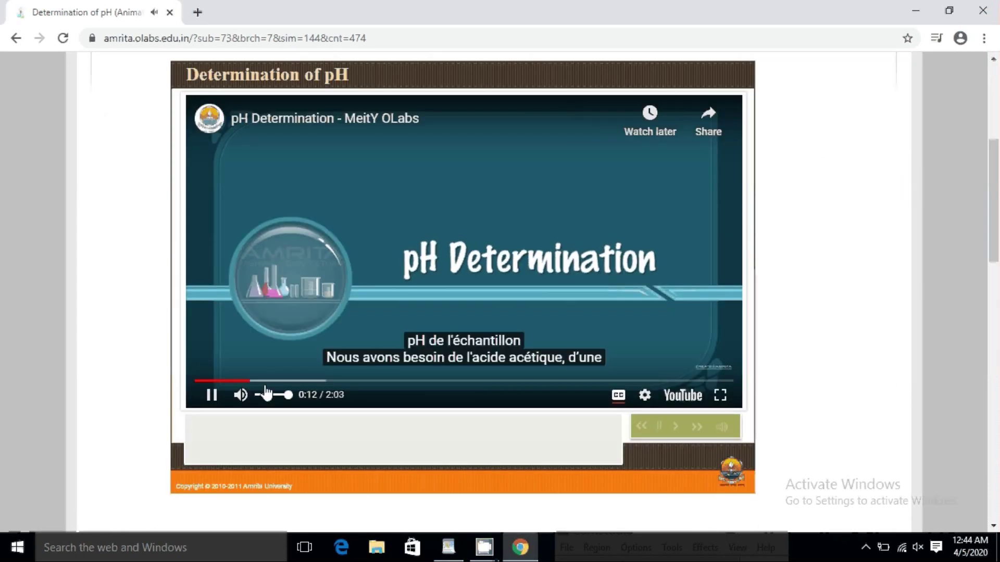
{"action": "left_click", "coordinate": [288, 382]}
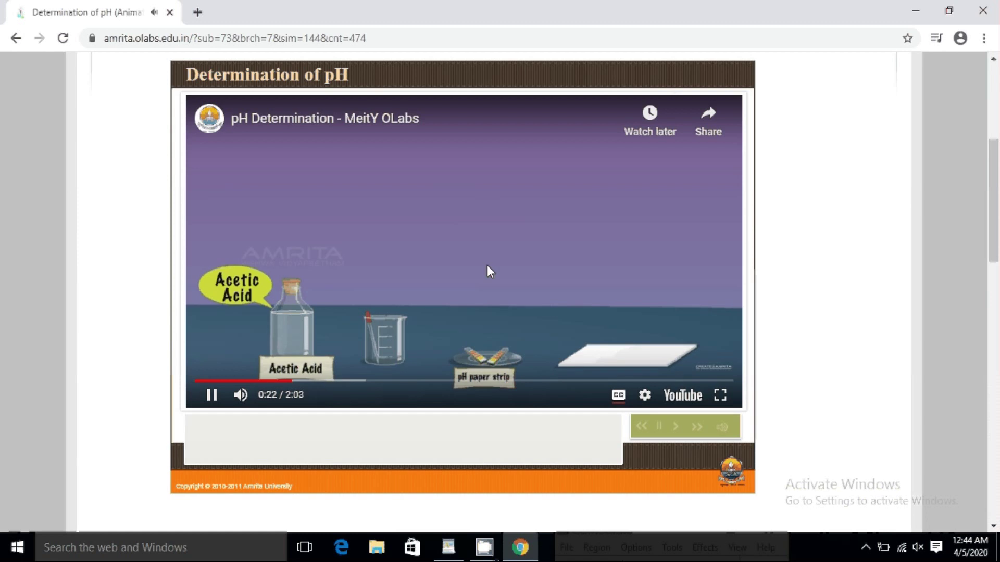
{"action": "scroll", "coordinate": [530, 344], "scroll_direction": "up", "scroll_amount": 3}
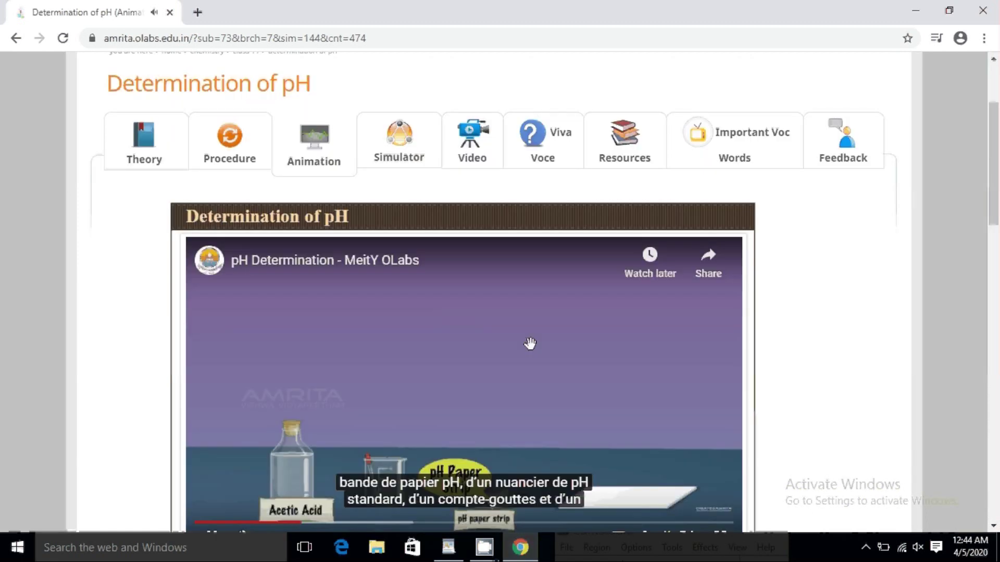
Step: In the Simulator, keep Vegetable & fruit juice and place a tomato juice beaker on the bench
{"action": "left_click", "coordinate": [399, 171]}
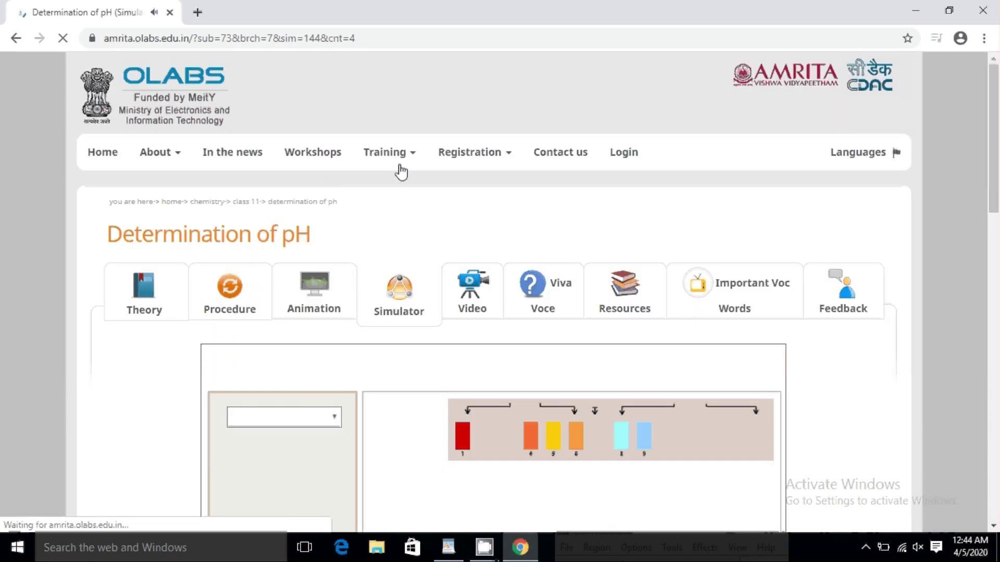
{"action": "scroll", "coordinate": [352, 384], "scroll_direction": "down", "scroll_amount": 3}
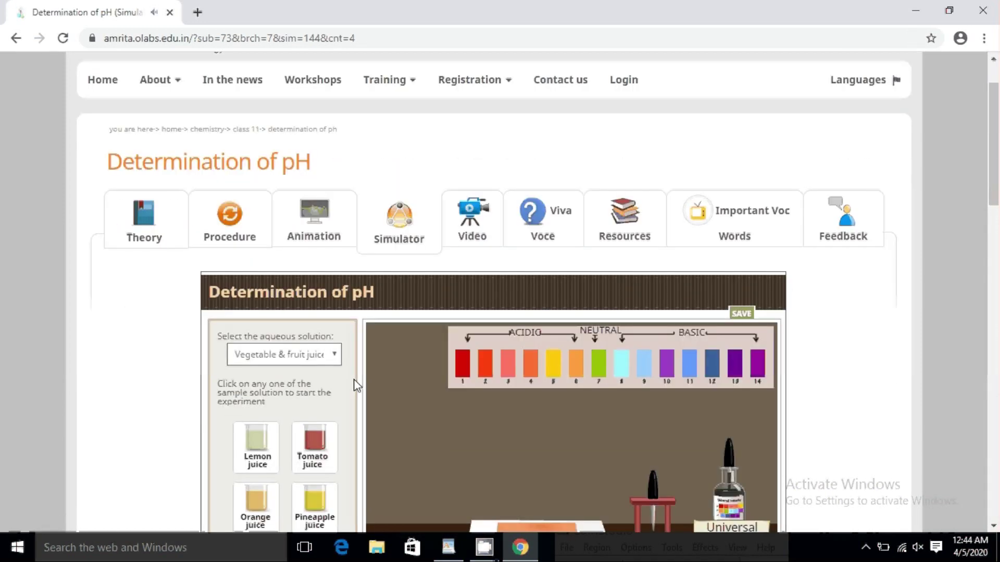
{"action": "left_click", "coordinate": [303, 287]}
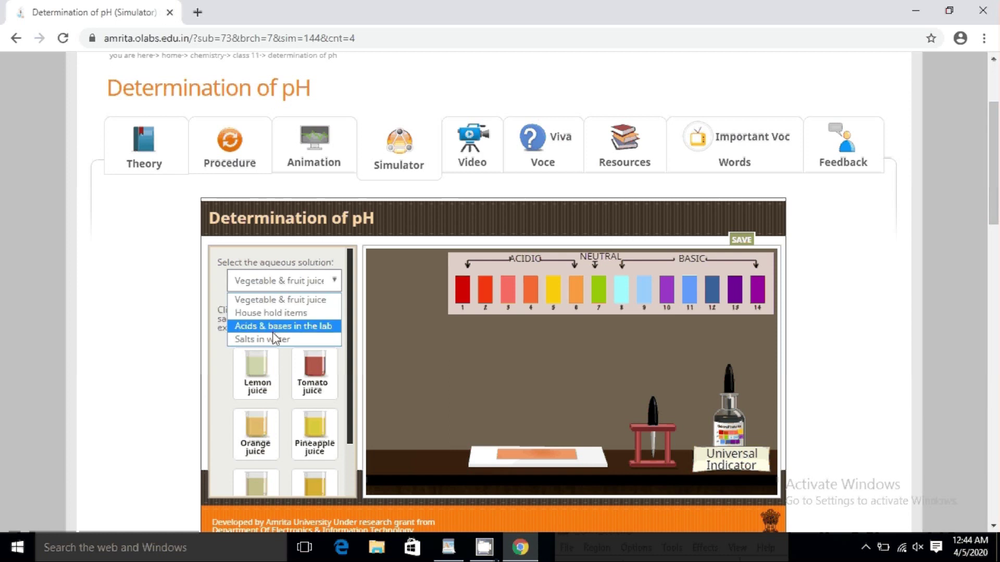
{"action": "left_click", "coordinate": [317, 375]}
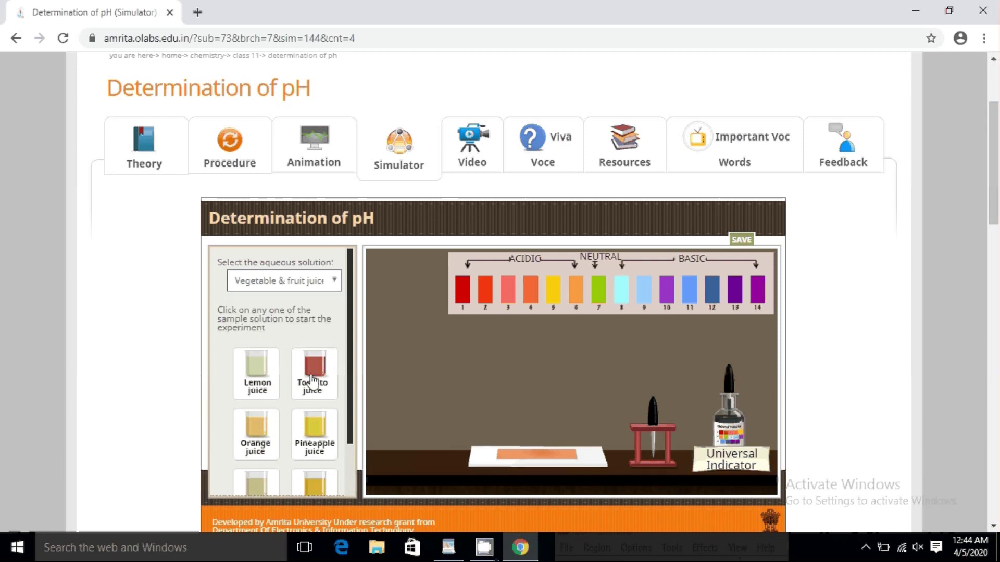
{"action": "left_click", "coordinate": [317, 375]}
Step: Dip the dropper into the tomato juice and add universal indicator, then open Viva Voce
{"action": "scroll", "coordinate": [660, 396], "scroll_direction": "down", "scroll_amount": 2}
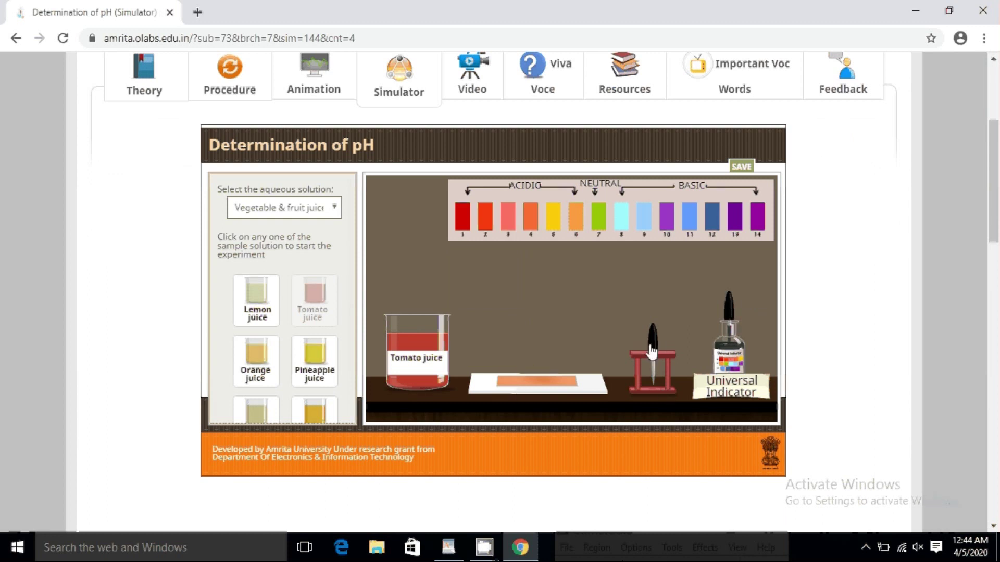
{"action": "mouse_move", "coordinate": [652, 343]}
{"action": "left_click_drag", "start_coordinate": [652, 344], "coordinate": [523, 329]}
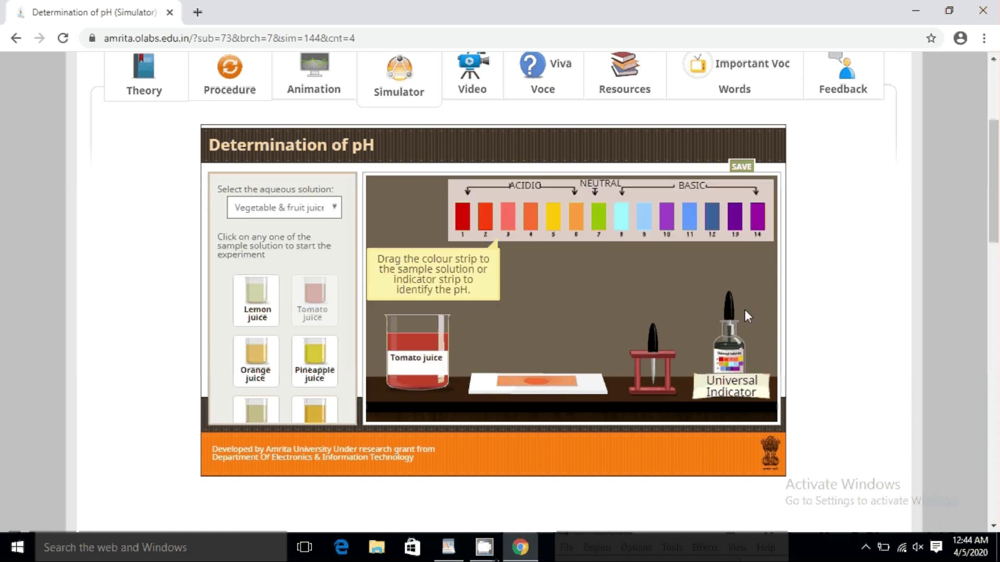
{"action": "left_click_drag", "start_coordinate": [728, 319], "coordinate": [423, 316]}
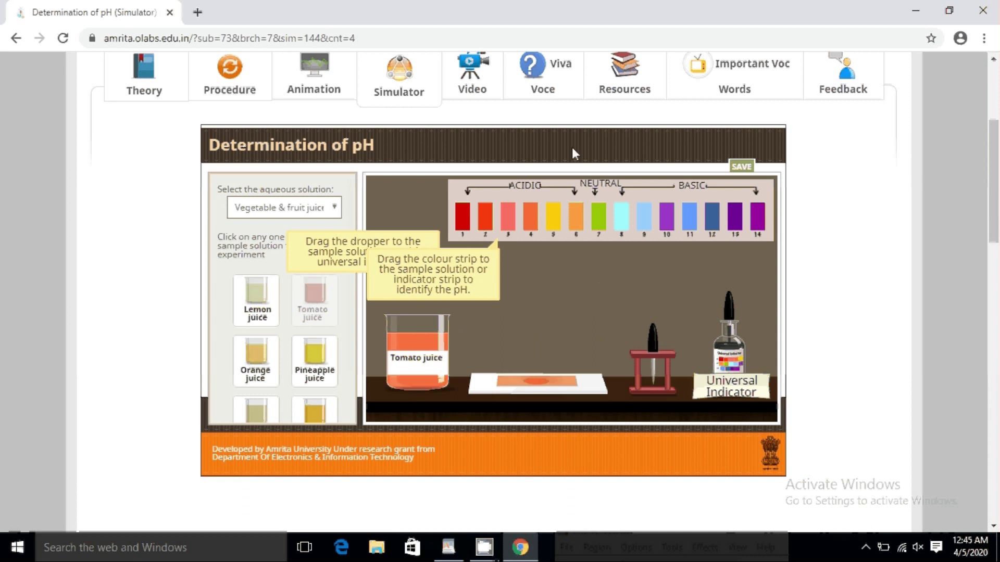
{"action": "left_click", "coordinate": [558, 100]}
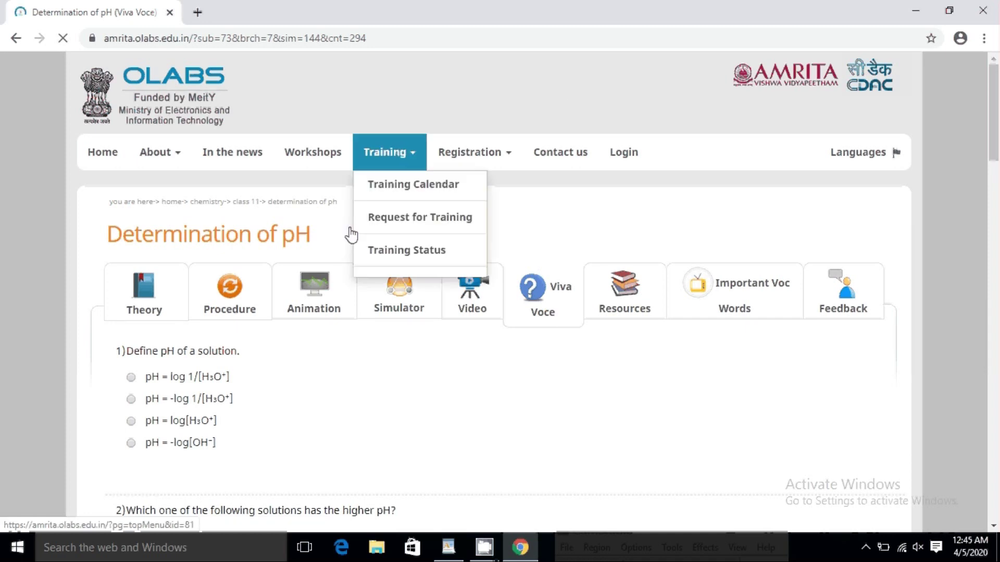
Step: Answer question 1 with pH = -log 1/[H3O+], submit the quiz, and review the hints such as pH + pOH = 14
{"action": "left_click", "coordinate": [131, 399]}
{"action": "scroll", "coordinate": [144, 410], "scroll_direction": "down", "scroll_amount": 3}
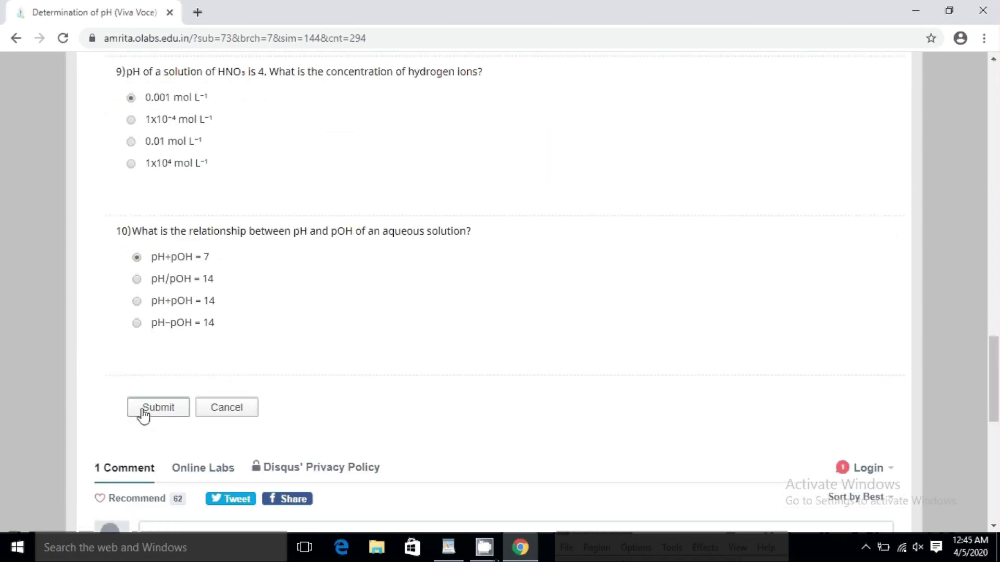
{"action": "left_click", "coordinate": [143, 409]}
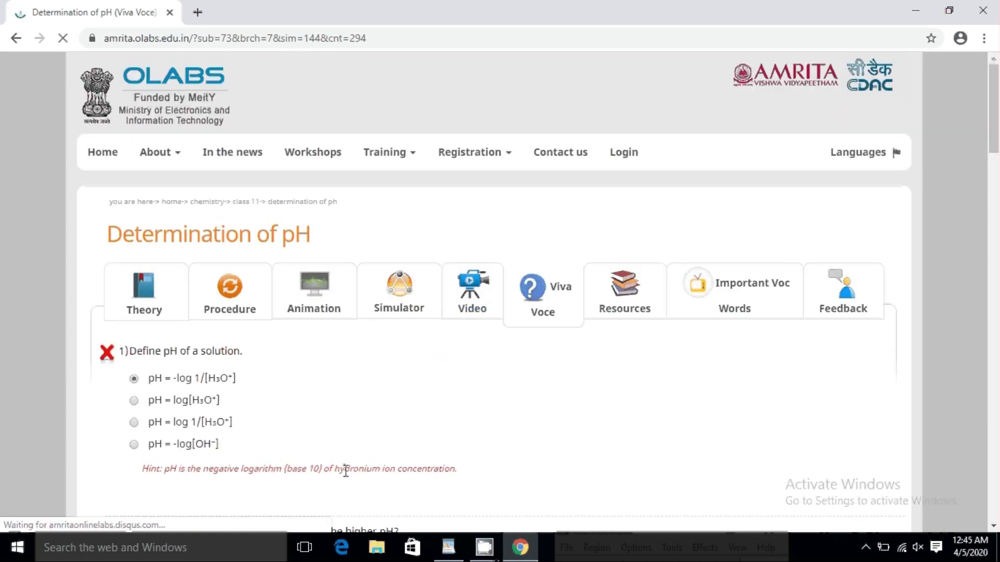
{"action": "scroll", "coordinate": [346, 463], "scroll_direction": "down", "scroll_amount": 5}
{"action": "scroll", "coordinate": [345, 464], "scroll_direction": "down", "scroll_amount": 20}
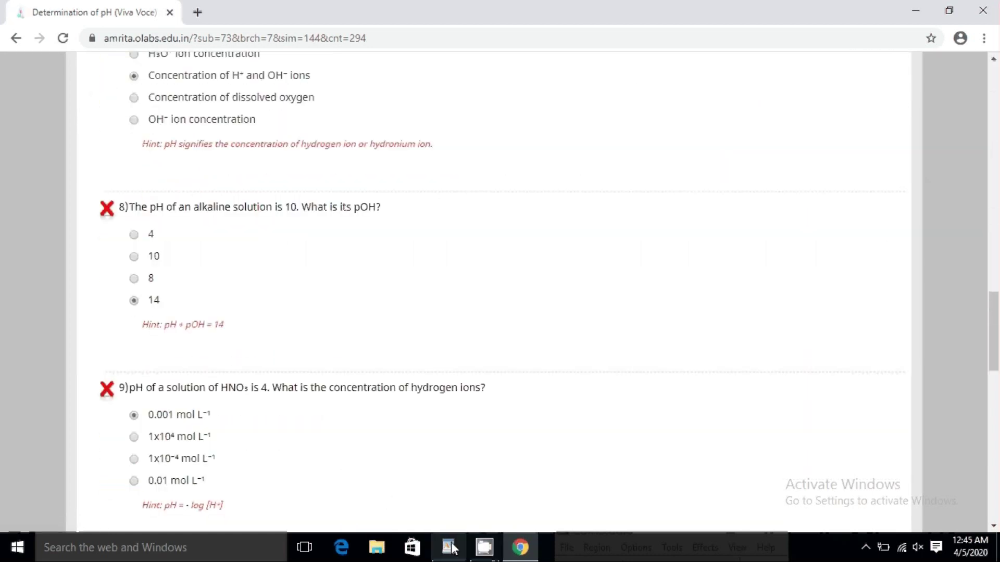
{"action": "left_click", "coordinate": [483, 547]}
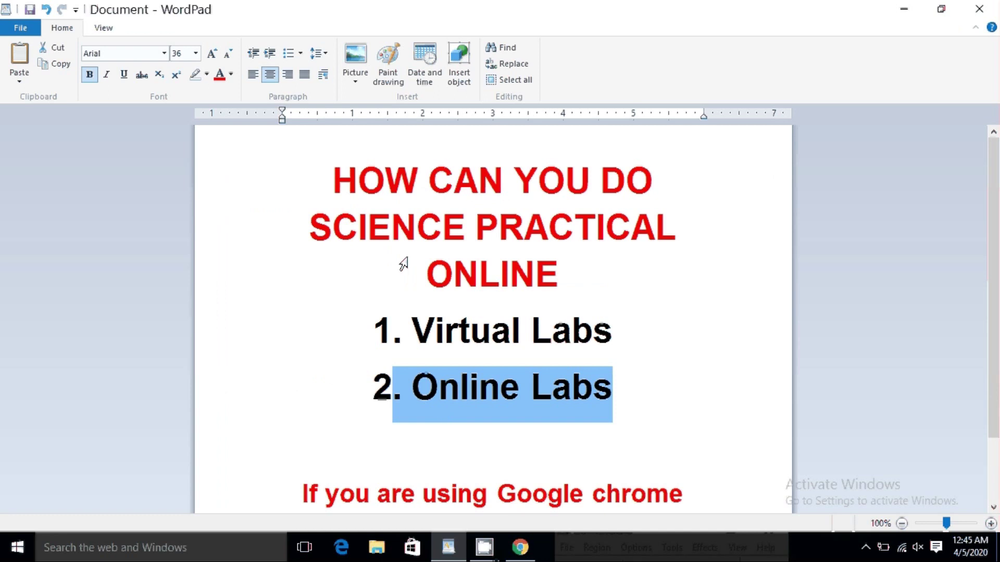
Step: Select the three-line red ONLINE title in the WordPad note, then stop the CamStudio recording via File > Stop
{"action": "double_click", "coordinate": [404, 264]}
{"action": "left_click_drag", "start_coordinate": [341, 188], "coordinate": [670, 259]}
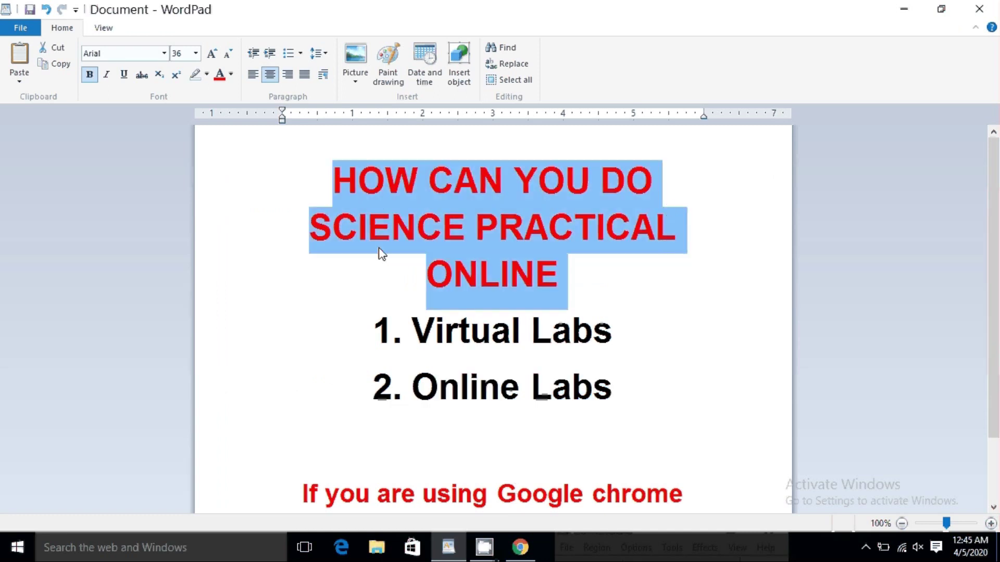
{"action": "left_click", "coordinate": [485, 547]}
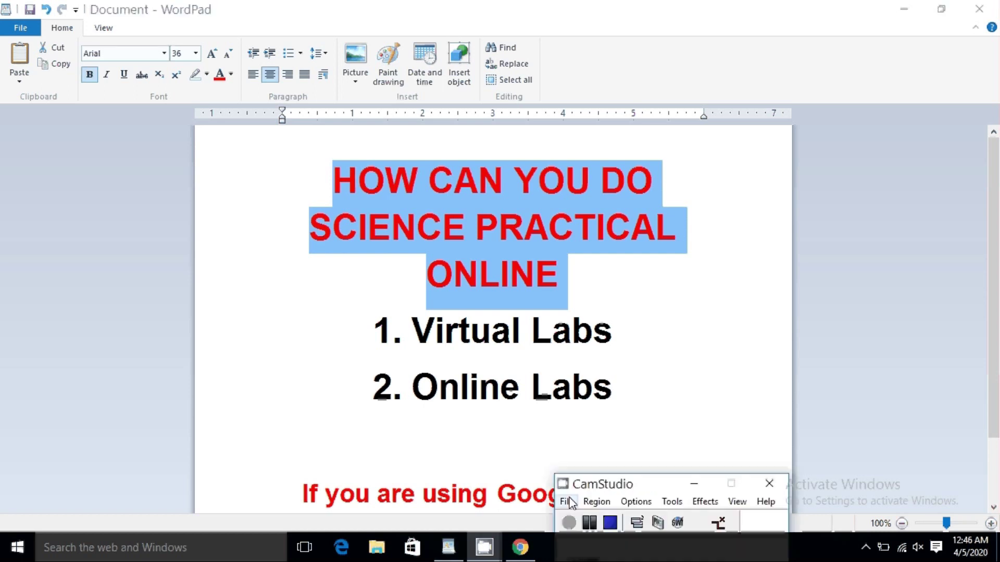
{"action": "left_click", "coordinate": [567, 502]}
{"action": "left_click", "coordinate": [587, 464]}
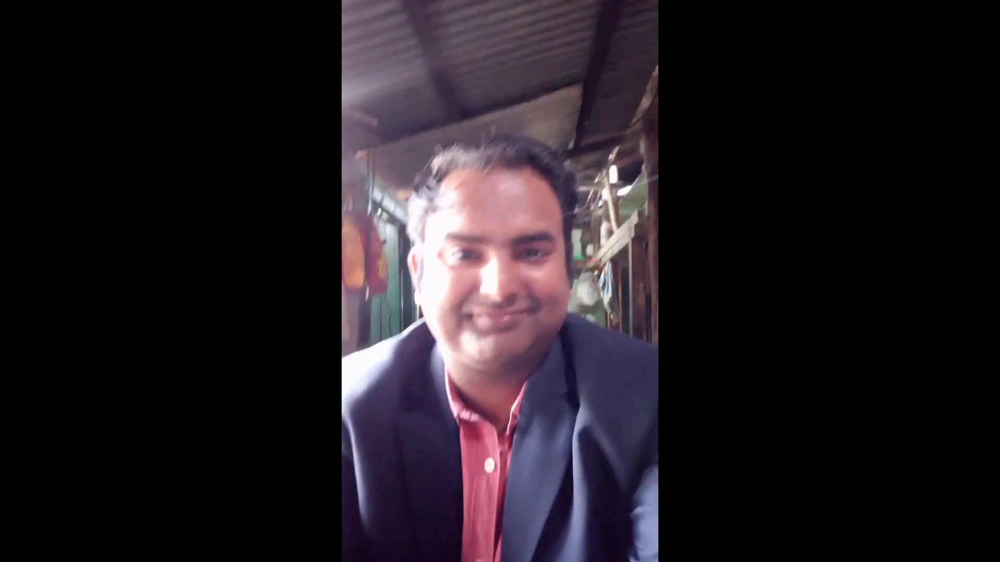